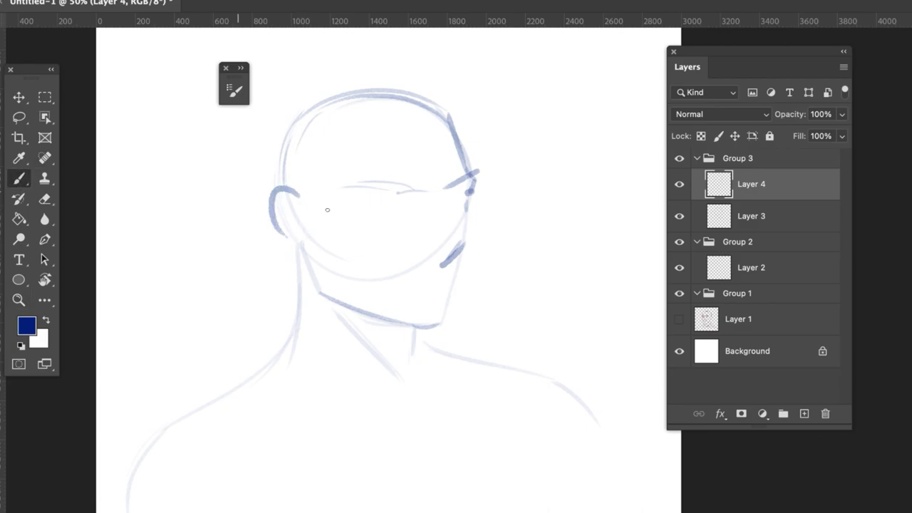
- Draw the back-of-neck line and slightly adjust the shoulder lines on Layer 3 with a lasso selection and Free Transform
left_click_drag(298, 251, 291, 358)
left_click(752, 216)
left_click(19, 118)
left_click_drag(265, 278, 251, 278)
key("super+t")
left_click_drag(464, 427, 460, 433)
left_click(19, 178)
key("super+d")
- Draw the front neck line, both collarbones and their short inner marks on Layer 4 with the Brush
left_click(757, 191)
mouse_move(414, 330)
left_mouse_down()
mouse_move(411, 367)
mouse_move(412, 358)
left_mouse_up()
key("super+z")
left_click_drag(213, 396, 399, 405)
left_click_drag(456, 395, 553, 387)
left_click_drag(367, 407, 381, 417)
left_click_drag(426, 410, 438, 398)
- Sketch the near brow line, a short cheekbone curve and the darker back-of-skull contour
left_click_drag(336, 191, 410, 193)
left_click_drag(324, 217, 343, 237)
left_click_drag(299, 112, 284, 182)
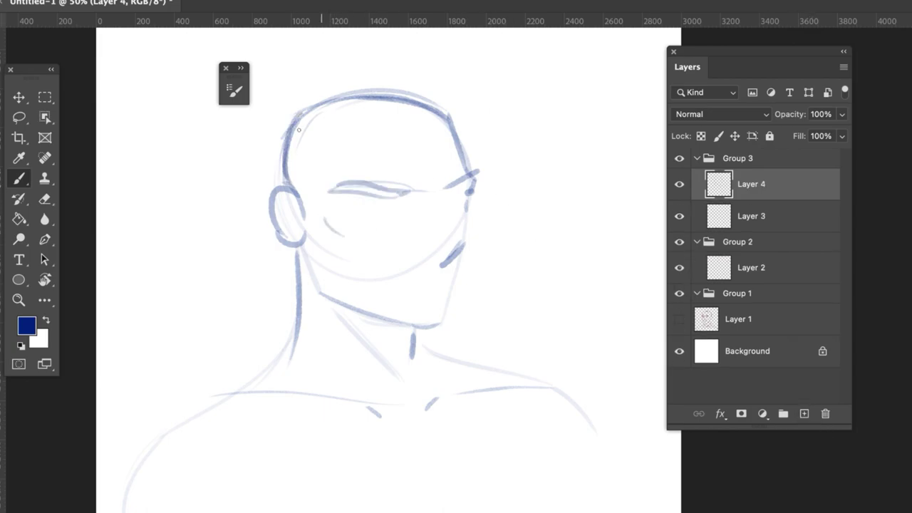
- Flip the canvas horizontally and sketch the heavy near brow with a frown crease at its inner end
left_click(400, 152)
left_click_drag(423, 180, 350, 188)
left_click_drag(354, 168, 350, 184)
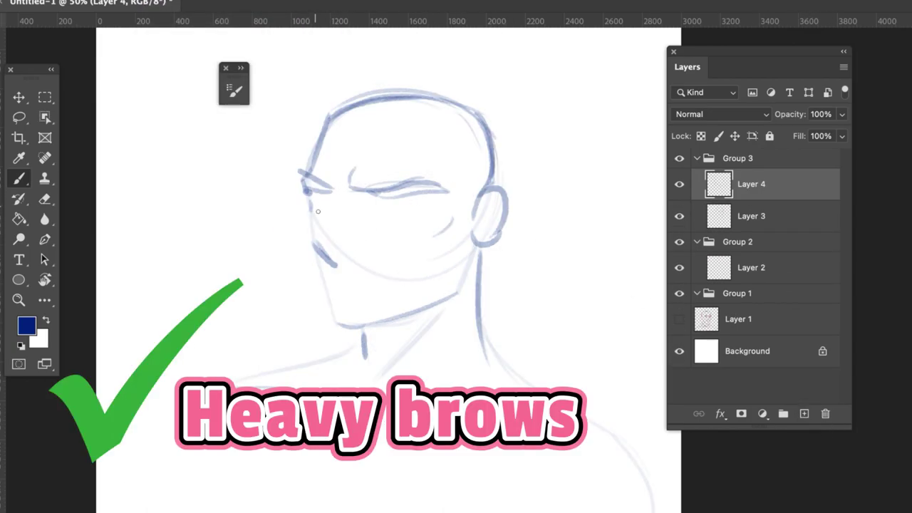
- Draw a vertical centre line down the face and darken the outline over the skull
key("super+z")
left_click_drag(348, 167, 343, 324)
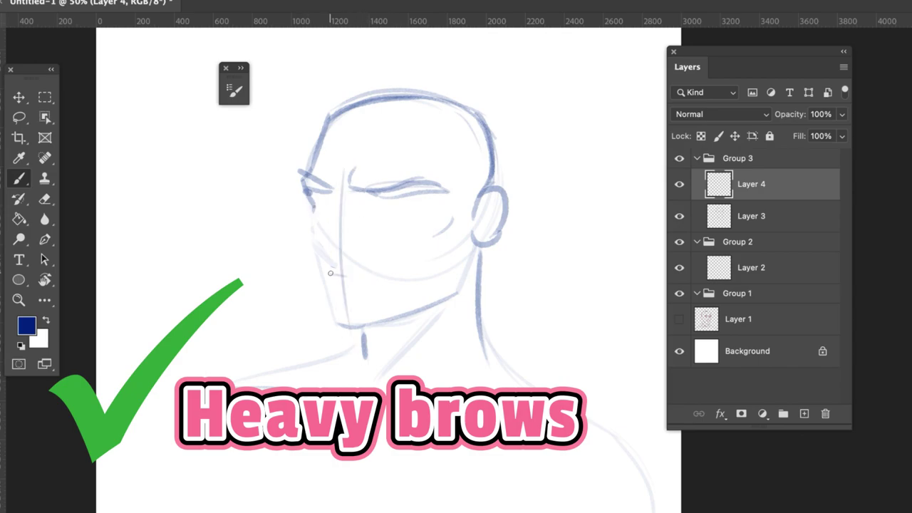
mouse_move(338, 115)
left_mouse_down()
mouse_move(456, 101)
mouse_move(494, 181)
left_mouse_up()
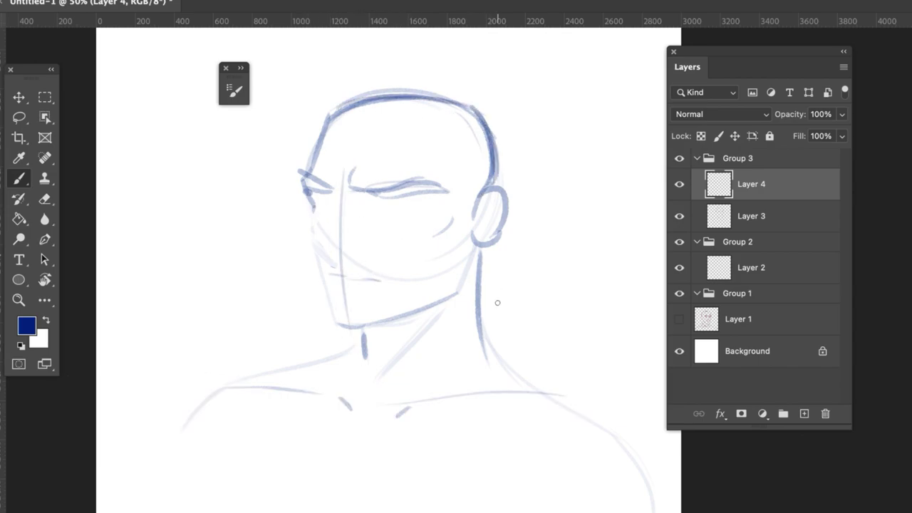
- Darken the neck lines and redraw both shoulder contours with heavier brush strokes
left_click_drag(491, 359, 480, 249)
left_click_drag(364, 331, 366, 356)
left_click_drag(219, 385, 161, 452)
mouse_move(560, 403)
left_mouse_down()
mouse_move(622, 432)
mouse_move(654, 511)
left_mouse_up()
key("super+z")
key("super+z")
left_click_drag(620, 431, 652, 482)
- Merge Layer 4 into Layer 3 and sketch horizontal eye guidelines across the face on a new layer
key("super+e")
left_click(803, 415)
left_click_drag(312, 207, 449, 206)
key("super+z")
left_click_drag(314, 217, 440, 217)
left_click_drag(314, 197, 474, 198)
key("super+z")
left_click_drag(335, 196, 337, 204)
left_click_drag(315, 251, 335, 273)
key("super+z")
key("super+z")
left_click(355, 3)
left_click(469, 225)
- Darken the jawline, the chin and the front contour of the lower face
mouse_move(476, 251)
left_mouse_down()
mouse_move(459, 294)
mouse_move(375, 321)
left_mouse_up()
key("super+z")
mouse_move(438, 306)
left_mouse_down()
mouse_move(348, 329)
mouse_move(363, 330)
left_mouse_up()
key("super+z")
left_click_drag(317, 261, 333, 323)
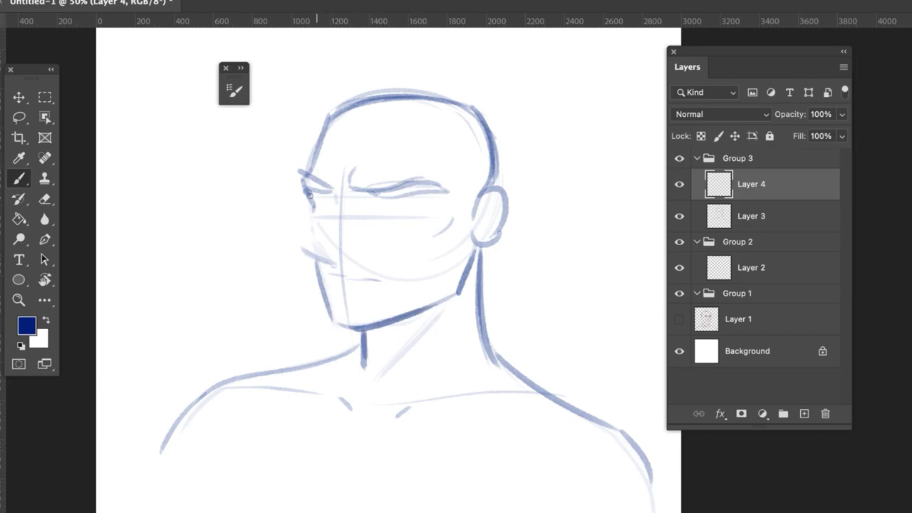
- Lightly sketch the upper eye guideline and eye shapes, and flip the canvas horizontally
key("super+z")
mouse_move(307, 195)
left_mouse_down()
mouse_move(329, 205)
mouse_move(415, 200)
left_mouse_up()
key("super+z")
key("super+z")
left_click_drag(321, 199, 334, 218)
key("super+z")
left_click(162, 0)
mouse_move(196, 77)
left_click(399, 141)
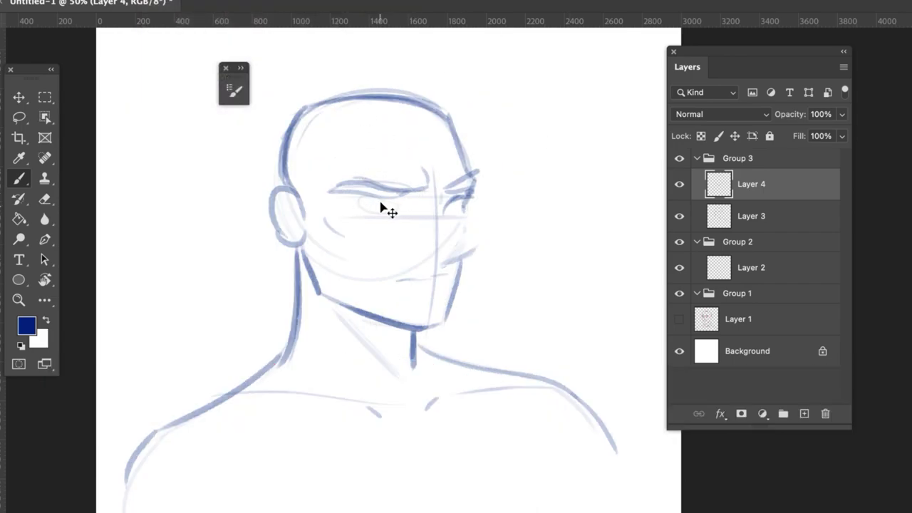
- Merge Layer 4 into Layer 3 and reshape the skull area using a lasso selection and Free Transform
key("super+e")
key("super+equal")
key("l")
mouse_move(256, 142)
left_mouse_down()
mouse_move(391, 98)
mouse_move(267, 133)
left_mouse_up()
key("super+t")
key("Return")
key("super+d")
- Lasso the upper part of the head and adjust its proportions with Free Transform
left_click_drag(910, 275, 910, 239)
mouse_move(528, 107)
left_mouse_down()
mouse_move(206, 195)
mouse_move(482, 295)
mouse_move(531, 227)
left_mouse_up()
key("super+t")
mouse_move(403, 96)
left_mouse_down()
mouse_move(401, 134)
mouse_move(413, 147)
left_mouse_up()
key("Return")
key("super+d")
key("b")
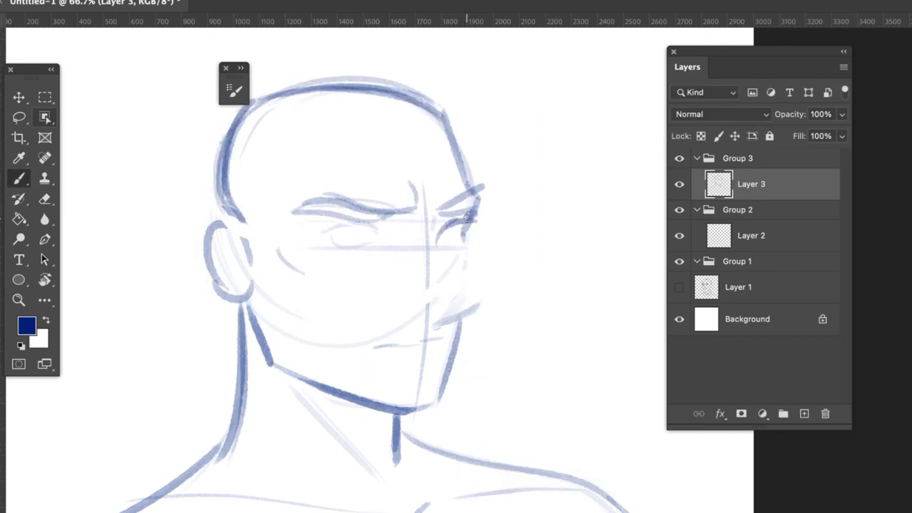
- Draw a bold skull outline and near eyebrow, and adjust the eyebrow with a lasso selection and Free Transform
mouse_move(222, 216)
left_mouse_down()
mouse_move(246, 113)
mouse_move(421, 100)
mouse_move(474, 213)
left_mouse_up()
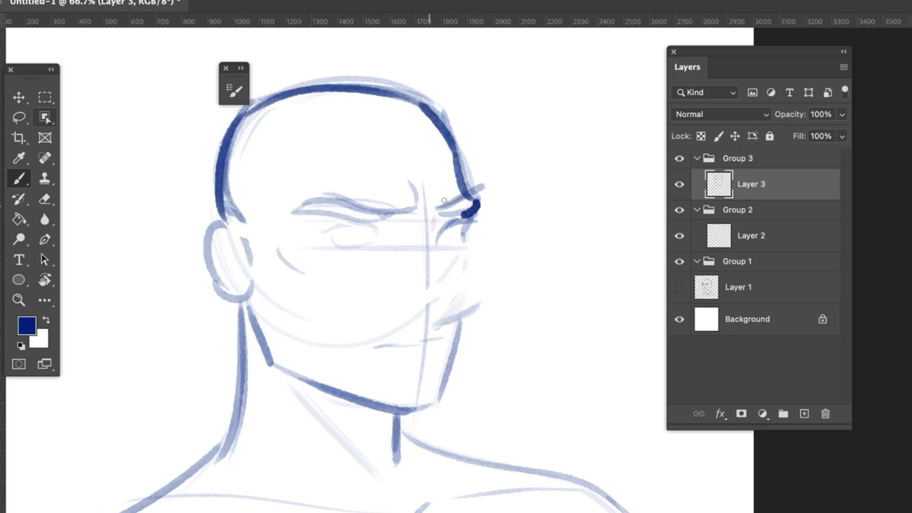
left_click_drag(293, 214, 410, 208)
key("l")
left_click_drag(335, 173, 336, 147)
key("super+t")
left_click_drag(270, 208, 280, 207)
key("Return")
key("b")
key("super+d")
- Refine the far eye area on a new layer, merge it down and add another layer for brush work
left_click(805, 413)
mouse_move(470, 216)
left_mouse_down()
mouse_move(463, 245)
mouse_move(471, 241)
left_mouse_up()
key("e")
key("super+e")
left_click(805, 414)
key("b")
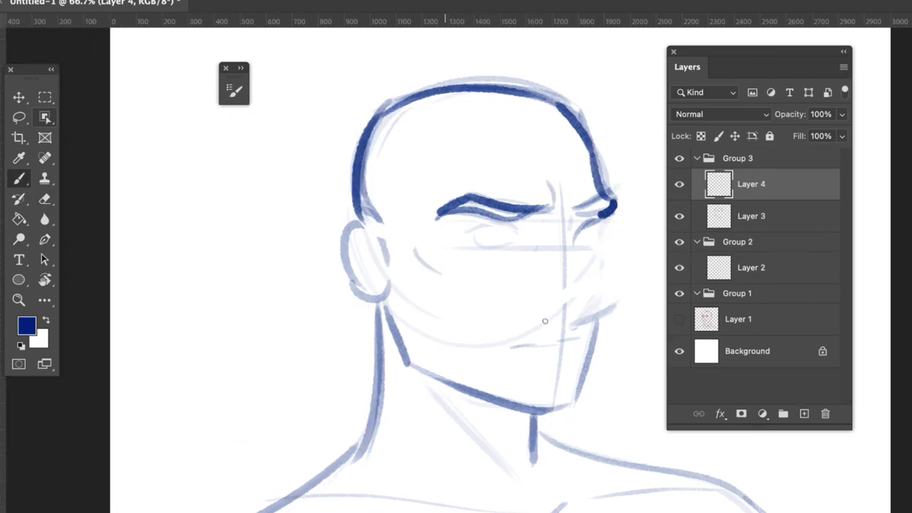
- Draw the cheekbone, chin mark, near upper eyelid and far face contour, merge them down and add a new layer
left_click_drag(411, 247, 445, 279)
left_click_drag(567, 383, 556, 411)
left_click_drag(468, 231, 503, 225)
mouse_move(569, 236)
left_mouse_down()
mouse_move(584, 199)
mouse_move(570, 237)
mouse_move(596, 246)
mouse_move(592, 348)
left_mouse_up()
key("super+e")
left_click(804, 414)
- Draw the nose profile and a short nostril stroke, and adjust their placement with Free Transform
key("super+z")
mouse_move(568, 241)
left_mouse_down()
mouse_move(606, 290)
mouse_move(575, 308)
left_mouse_up()
key("super+z")
left_click_drag(547, 305, 568, 300)
key("super+t")
left_click_drag(613, 272, 609, 271)
key("Return")
- Draw the upper and lower lids of both eyes and a straight mouth line
left_click_drag(578, 231, 600, 225)
left_click_drag(513, 226, 528, 237)
left_click_drag(483, 244, 520, 248)
key("super+z")
mouse_move(583, 246)
left_mouse_down()
mouse_move(606, 236)
mouse_move(594, 245)
left_mouse_up()
left_click_drag(582, 246, 597, 248)
left_click_drag(516, 347, 579, 340)
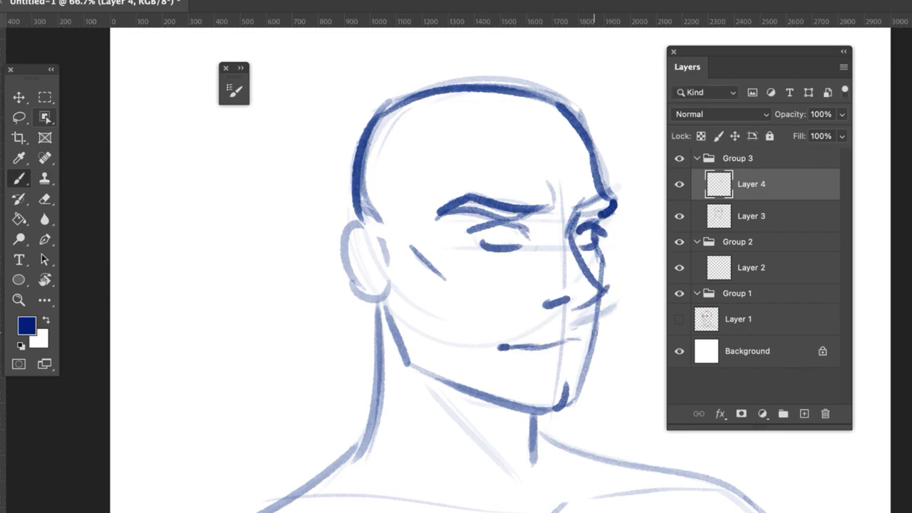
- Darken the outer ear contour and draw the frown crease between the brows
left_click_drag(366, 222, 383, 295)
key("ctrl+minus")
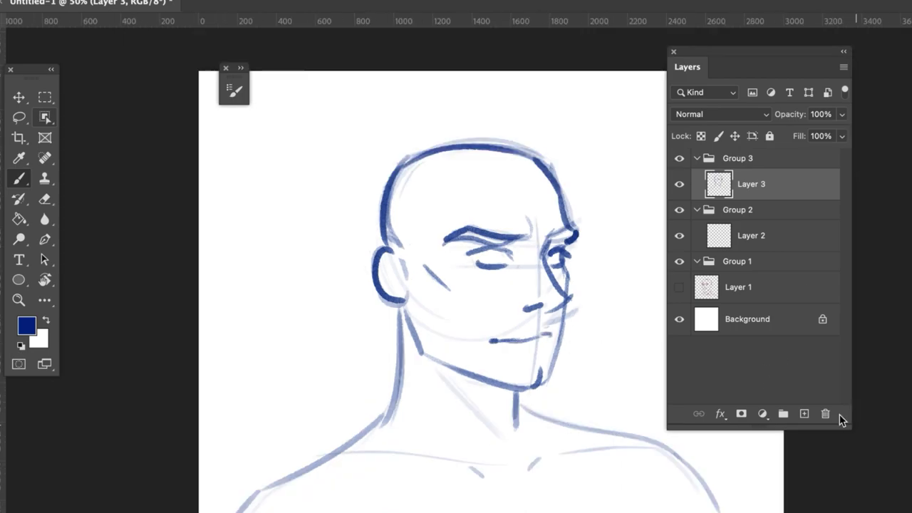
left_click_drag(526, 213, 533, 236)
key("ctrl+plus")
- Strengthen the front jaw contour, mark the lower lip and thicken the mouth line
left_click_drag(598, 314, 581, 397)
mouse_move(587, 339)
left_mouse_down()
mouse_move(526, 348)
mouse_move(574, 353)
left_mouse_up()
left_click_drag(547, 337, 578, 334)
key("ctrl+z")
left_click_drag(526, 347, 573, 338)
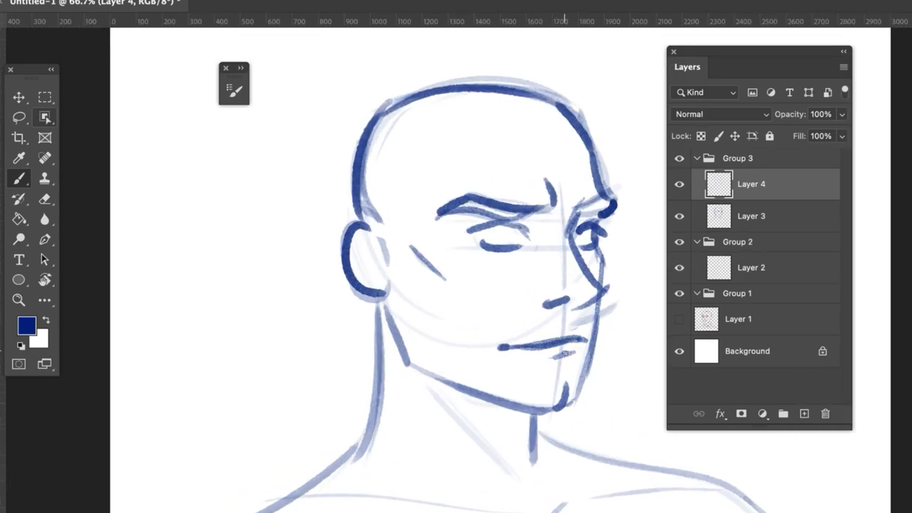
- Flip the canvas horizontally to mirror the face drawing
left_click(164, 1)
mouse_move(290, 90)
left_click(404, 141)
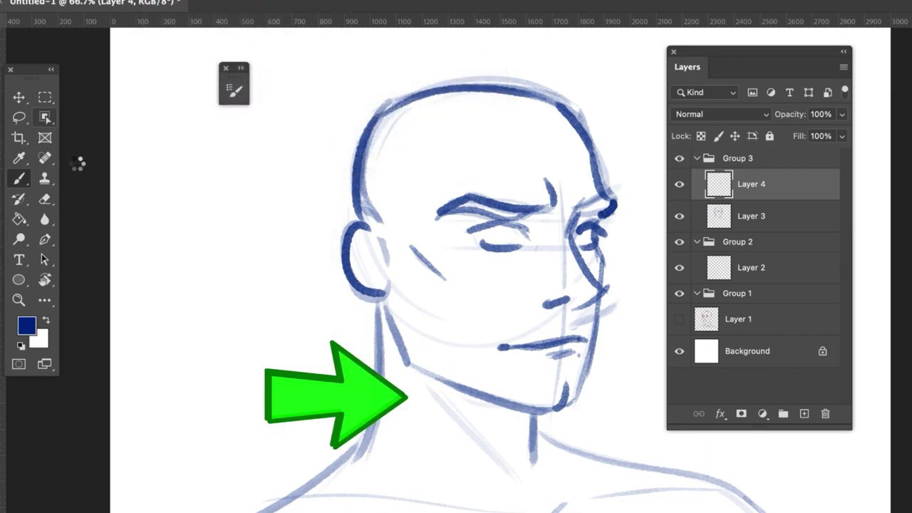
- Merge Layer 4 into Layer 3, erase the mouth line and add a new layer
key("ctrl+e")
key("e")
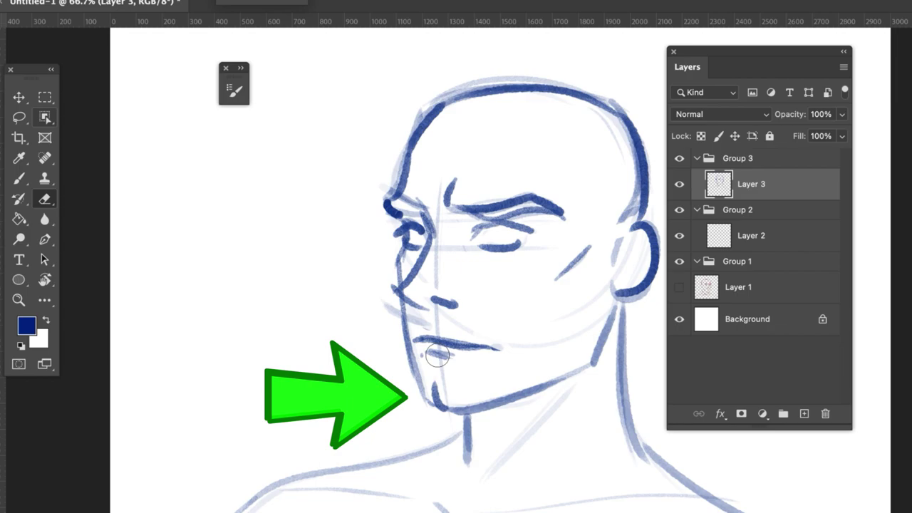
mouse_move(417, 344)
left_mouse_down()
mouse_move(433, 352)
mouse_move(421, 344)
left_mouse_up()
left_click(803, 413)
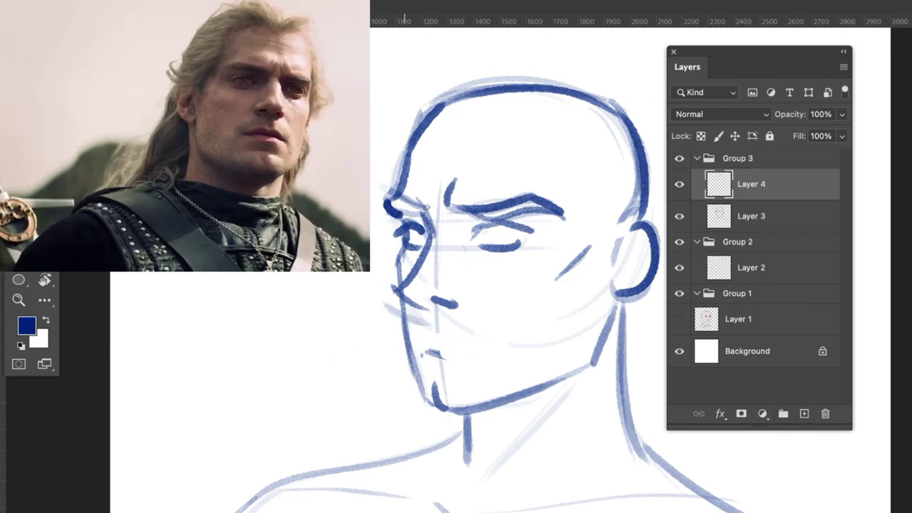
- Draw the irises in both eyes and thicken the upper eyelids and brow shadows, adding a new layer
left_click_drag(471, 236, 521, 234)
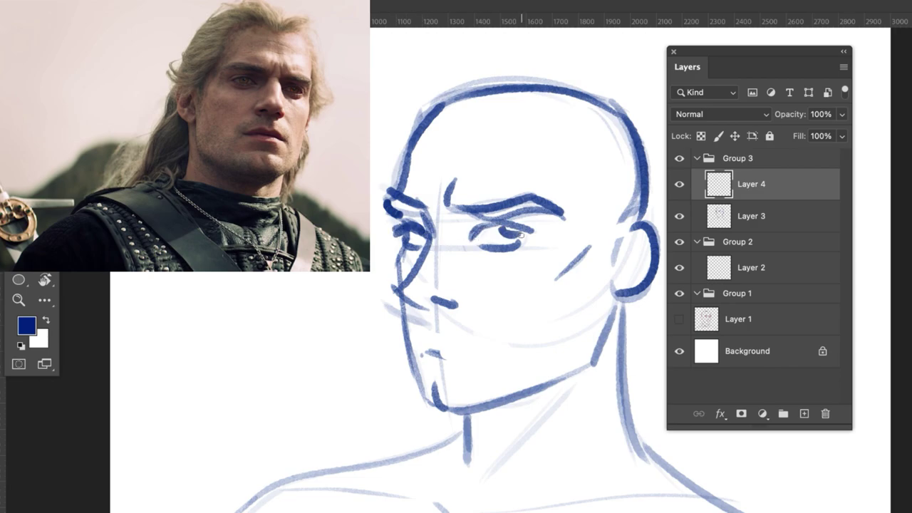
key("super+z")
left_click_drag(415, 237, 421, 248)
mouse_move(513, 231)
left_mouse_down()
mouse_move(512, 240)
mouse_move(519, 228)
mouse_move(538, 232)
left_mouse_up()
mouse_move(401, 229)
left_mouse_down()
mouse_move(386, 231)
mouse_move(434, 214)
mouse_move(419, 213)
left_mouse_up()
left_click_drag(508, 213, 539, 206)
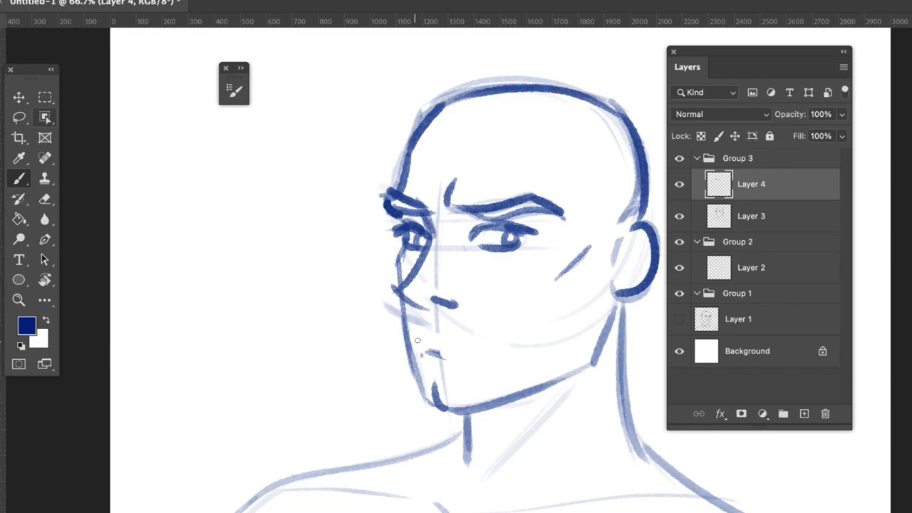
left_click(805, 414)
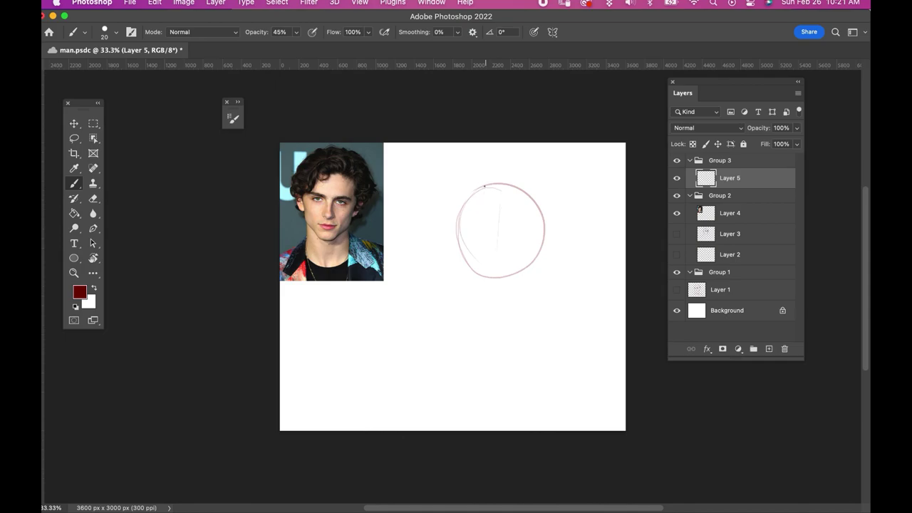
- In man.psdc, undo the last stroke and redraw the upper edge of the head circle on Layer 5
key("super+z")
left_click_drag(479, 189, 467, 196)
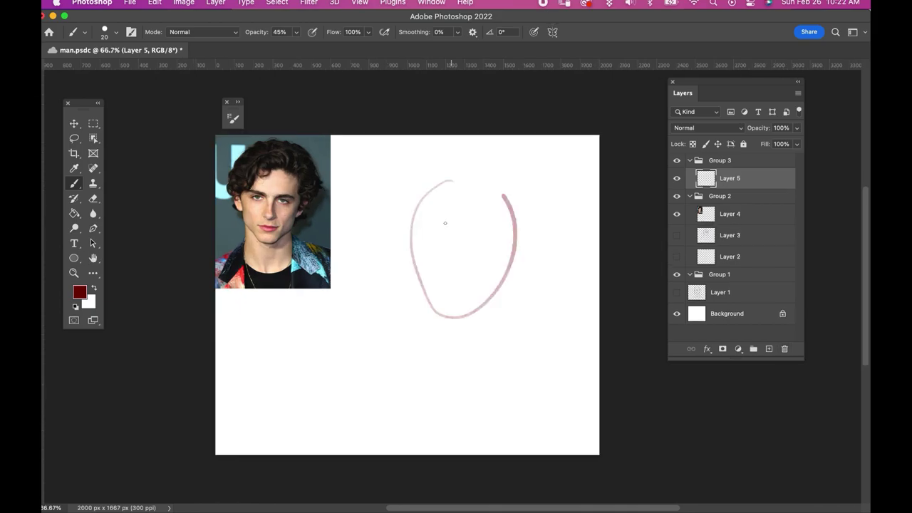
- Select the oval head outline on Layer 5 with a rectangular marquee and enlarge it with Free Transform
key("super+t")
key("Escape")
key("super+t")
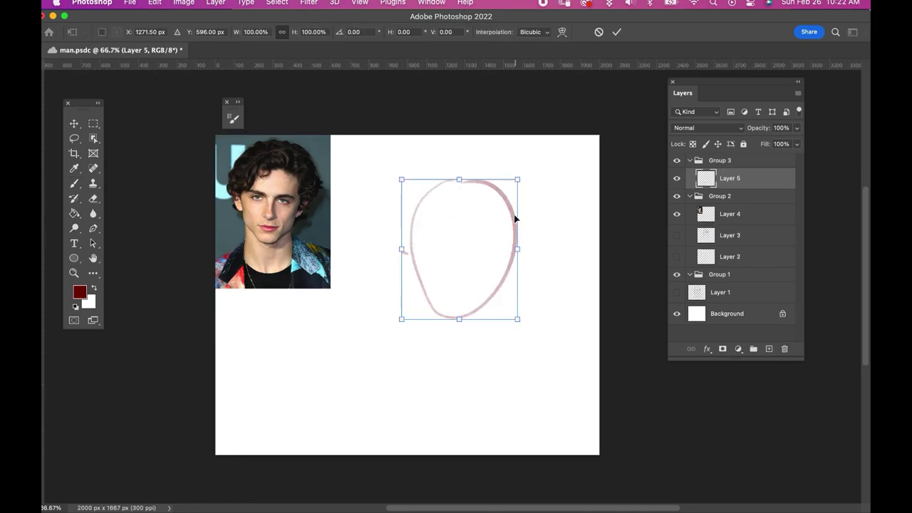
left_click(94, 124)
left_click_drag(582, 366, 393, 155)
key("super+t")
left_click_drag(393, 366, 385, 374)
left_click_drag(628, 148, 619, 136)
left_click(74, 183)
key("super+d")
- Draw a vertical centre line on a new layer, merge it down and add a horizontal eye line across the head
left_click(769, 349)
left_click_drag(457, 376, 462, 207)
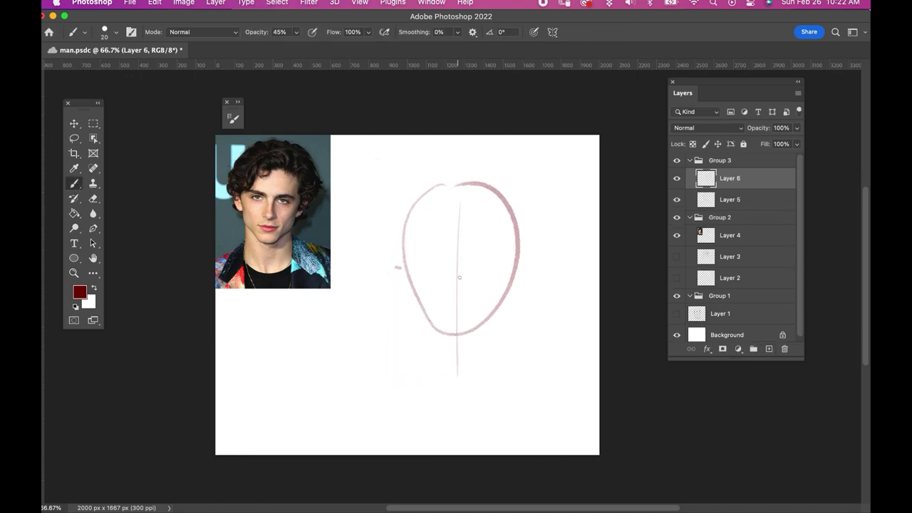
key("super+e")
left_click(407, 254)
left_click(531, 253, "shift")
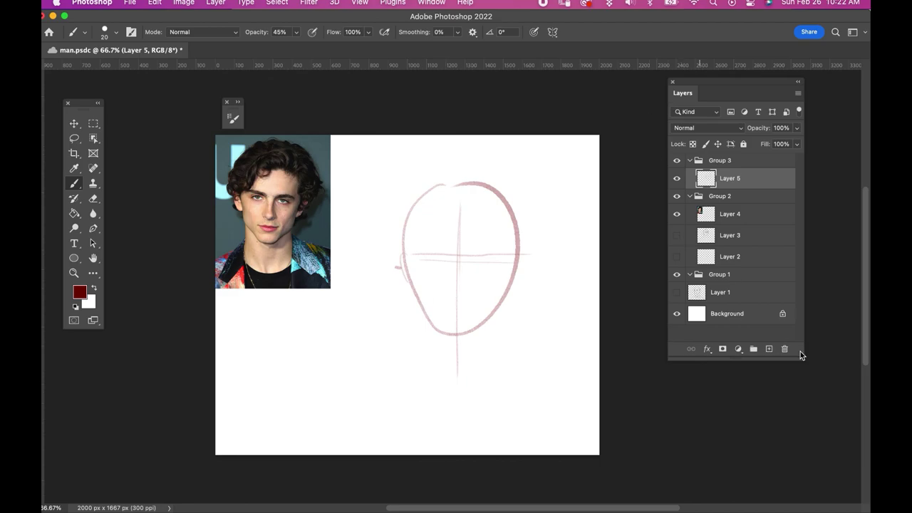
- Add Layer 6, set the brush to size 19 and 54% opacity, and fade Layer 5 by lowering its opacity
left_click(769, 349)
left_click(116, 32)
left_click_drag(262, 33, 268, 34)
left_click(734, 199)
left_click(797, 129)
mouse_move(797, 144)
left_mouse_down()
mouse_move(757, 145)
mouse_move(766, 145)
left_mouse_up()
left_click(797, 128)
left_click(734, 179)
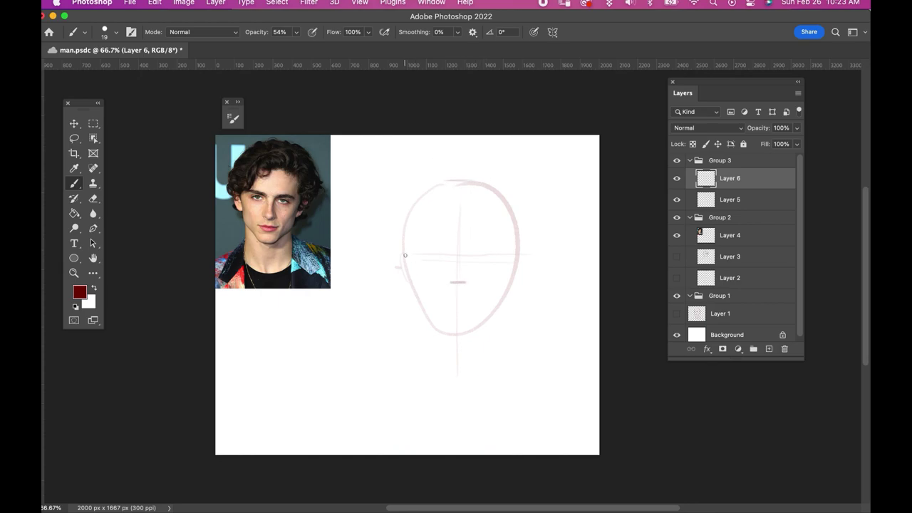
- Save the document, draw the cheekbone marks and darker skull outline on Layer 6, and add a layer above it
key("cmd+s")
left_click_drag(513, 261, 510, 273)
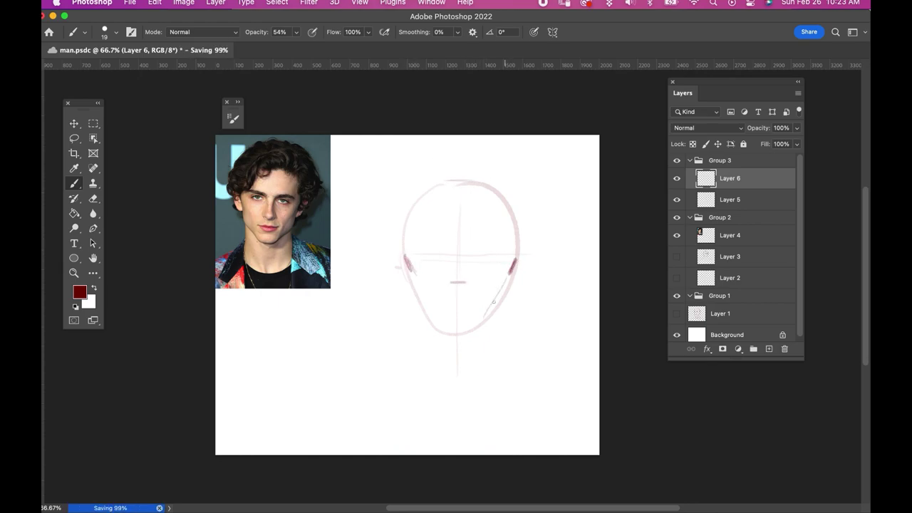
left_click_drag(403, 253, 405, 237)
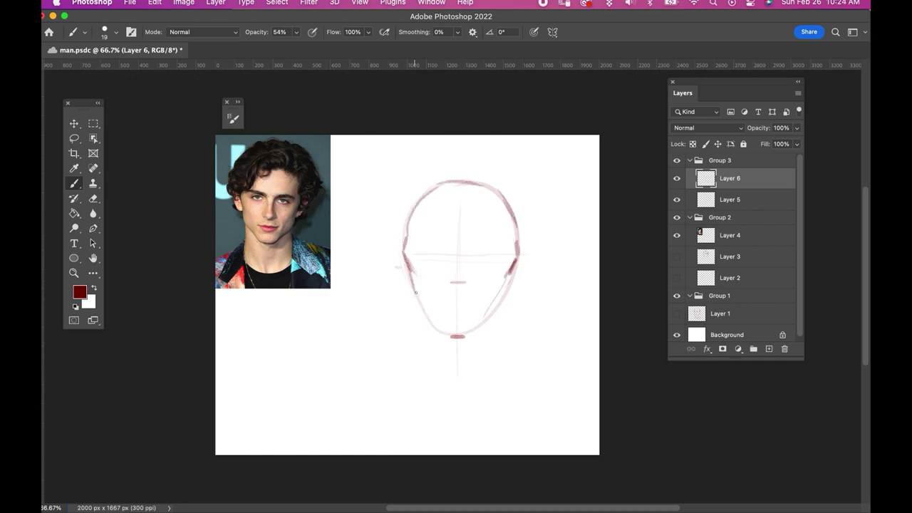
key("super+shift+alt+n")
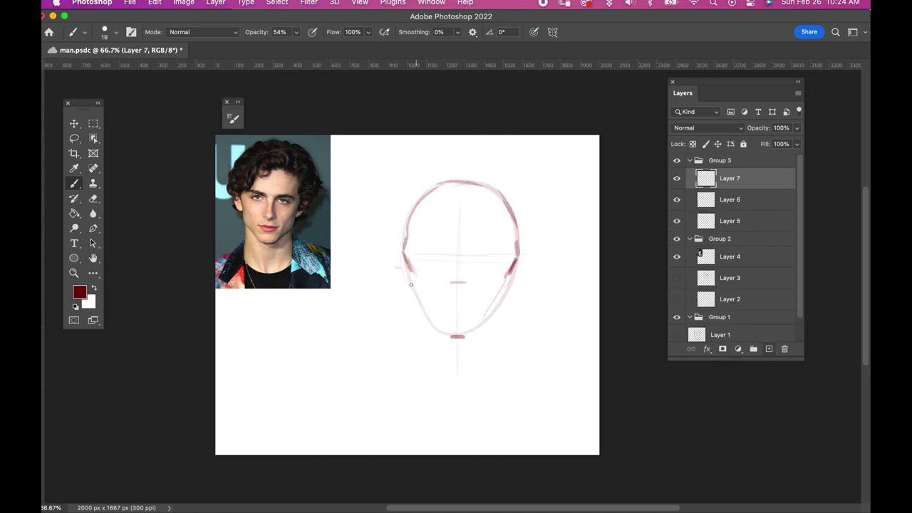
- Sketch the left jaw line on Layer 6, erase the oval's pointed chin area and redraw a short chin stroke
left_click_drag(443, 329, 414, 277)
key("BackSpace")
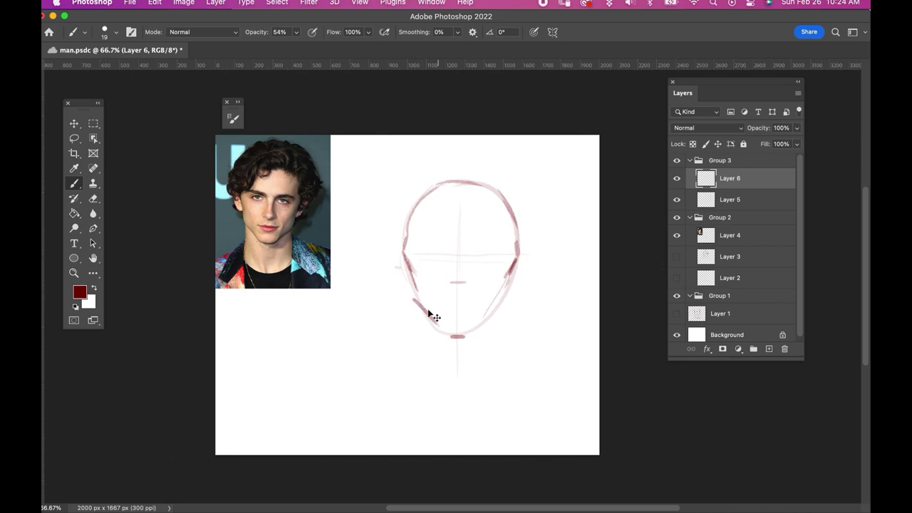
key("BackSpace")
key("e")
left_click_drag(474, 333, 447, 337)
left_click(74, 183)
left_click(769, 349)
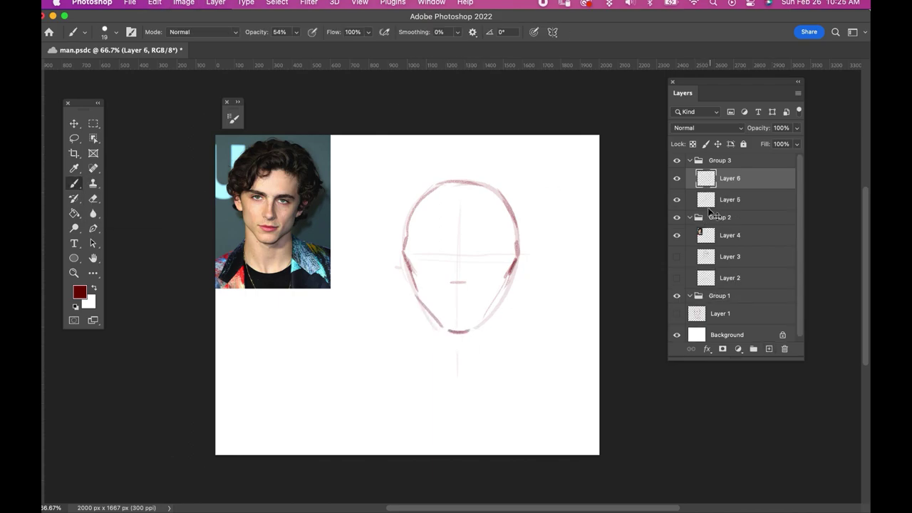
- Add Layer 7 and darken both jaw lines down to the chin and the skull's left side
left_click(769, 348)
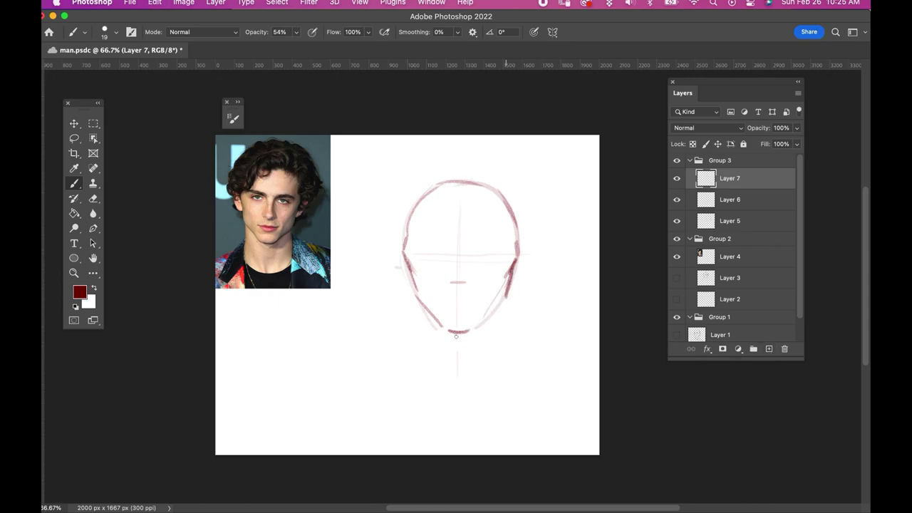
left_click_drag(412, 271, 431, 310)
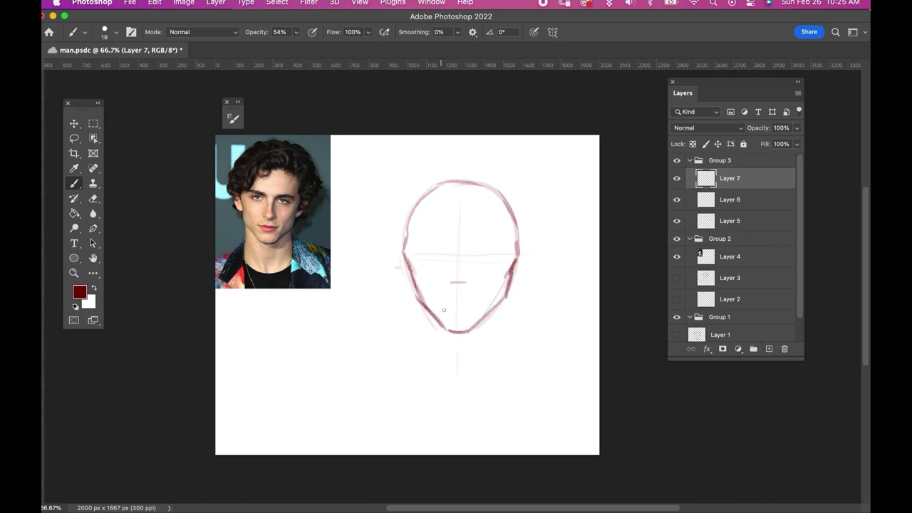
mouse_move(406, 245)
left_mouse_down()
mouse_move(459, 186)
mouse_move(440, 187)
left_mouse_up()
key("super+z")
- Draw the right side of the neck below the jaw, redoing the stroke, and merge the sketch layers into Layer 5
mouse_move(507, 297)
left_mouse_down()
mouse_move(467, 333)
mouse_move(509, 362)
left_mouse_up()
key("super+z")
key("super+z")
left_click_drag(503, 305, 511, 363)
key("super+e")
key("super+e")
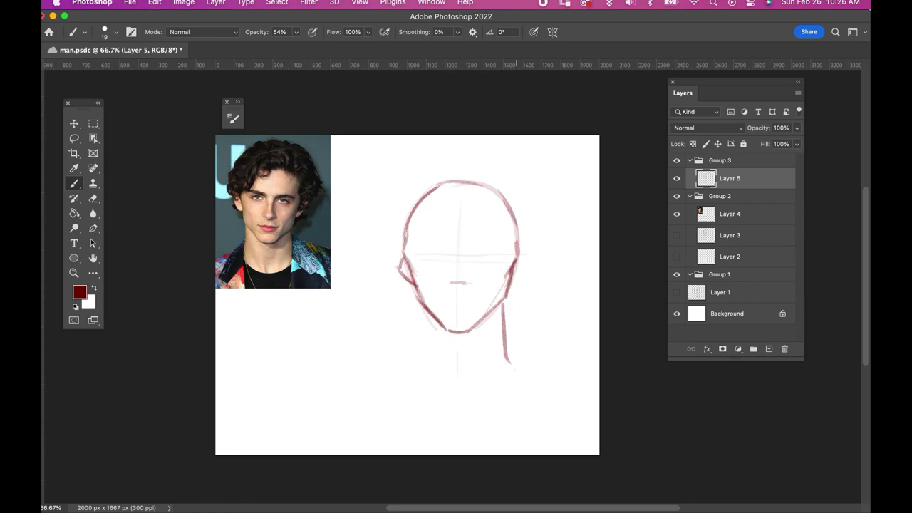
- Draw the left neck line and sloping shoulders, darken the top of the skull, and add a layer above Layer 5
left_click_drag(425, 306, 428, 350)
left_click_drag(426, 305, 423, 363)
key("super+z")
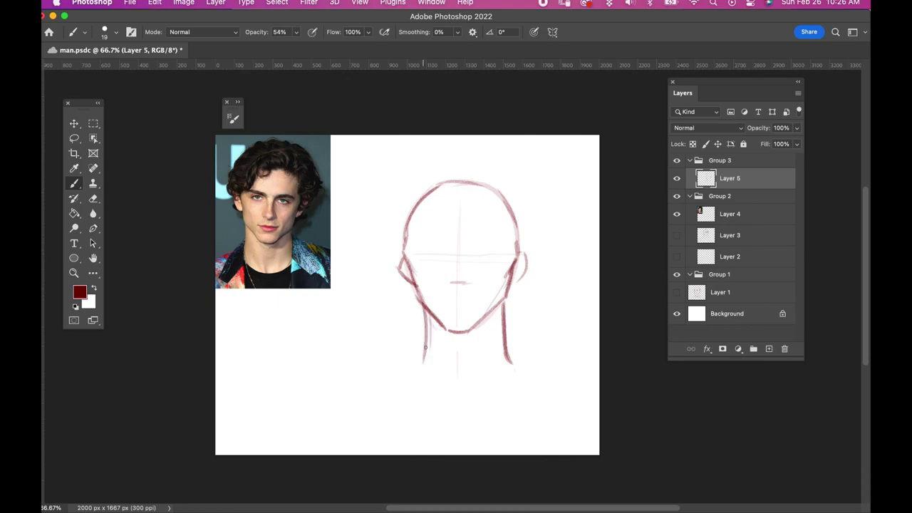
left_click_drag(437, 188, 488, 186)
left_click(769, 349)
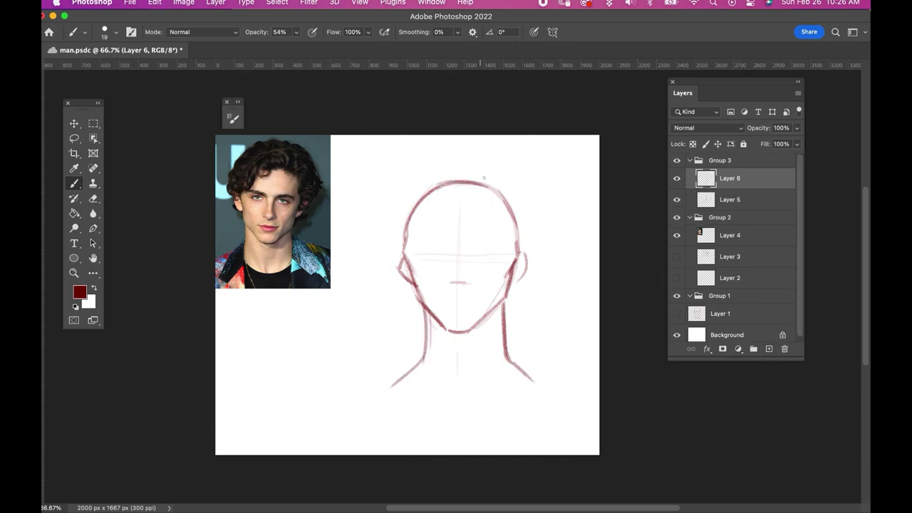
- Draw the left and right eyebrow lines above the eye line and merge them into Layer 5
key("super+plus")
left_click_drag(388, 213, 449, 222)
left_click_drag(490, 221, 544, 212)
key("super+e")
- Lasso the top of the head outline and reshape it with Free Transform
key("l")
scroll(468, 131, "up", 3)
mouse_move(421, 72)
left_mouse_down()
mouse_move(434, 92)
mouse_move(473, 105)
left_mouse_up()
key("super+t")
- Darken the skull's right side and the left jaw, add a brow guide line and nose-bridge strokes, and merge them down
left_click_drag(517, 176, 549, 268)
key("super+z")
left_click_drag(549, 225, 534, 339)
left_click_drag(405, 265, 518, 265)
mouse_move(448, 265)
left_mouse_down()
mouse_move(455, 281)
mouse_move(481, 284)
left_mouse_up()
key("super+e")
left_click_drag(403, 347, 443, 392)
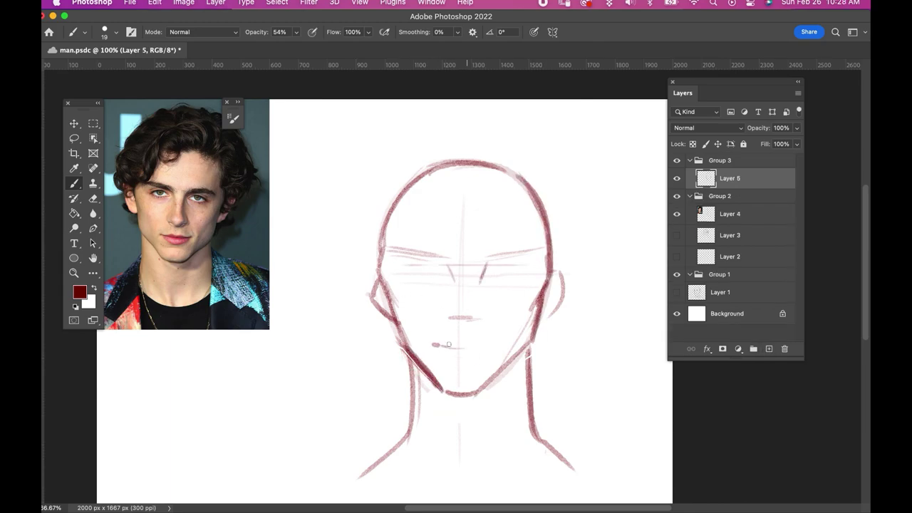
- Complete the mouth line and strengthen the two angled eyebrows on a new layer
key("l")
left_click_drag(427, 335, 425, 339)
key("super+shift+alt+n")
key("b")
key("super+z")
mouse_move(395, 251)
left_mouse_down()
mouse_move(453, 268)
mouse_move(539, 265)
left_mouse_up()
- Flip the canvas horizontally, draw both eyes below the eyebrows and merge them into Layer 5
left_click(184, 2)
mouse_move(204, 107)
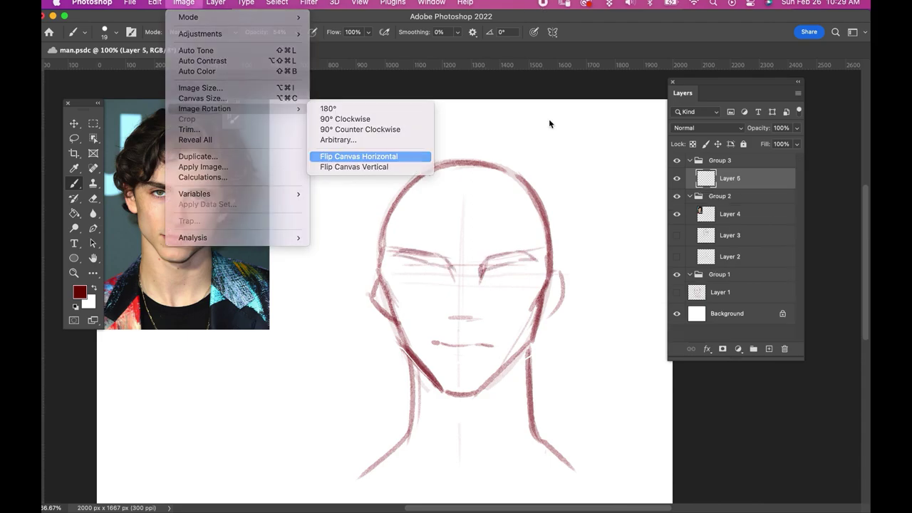
left_click(356, 155)
mouse_move(307, 271)
left_mouse_down()
mouse_move(356, 280)
mouse_move(401, 268)
left_mouse_up()
left_click_drag(403, 281, 425, 273)
key("super+e")
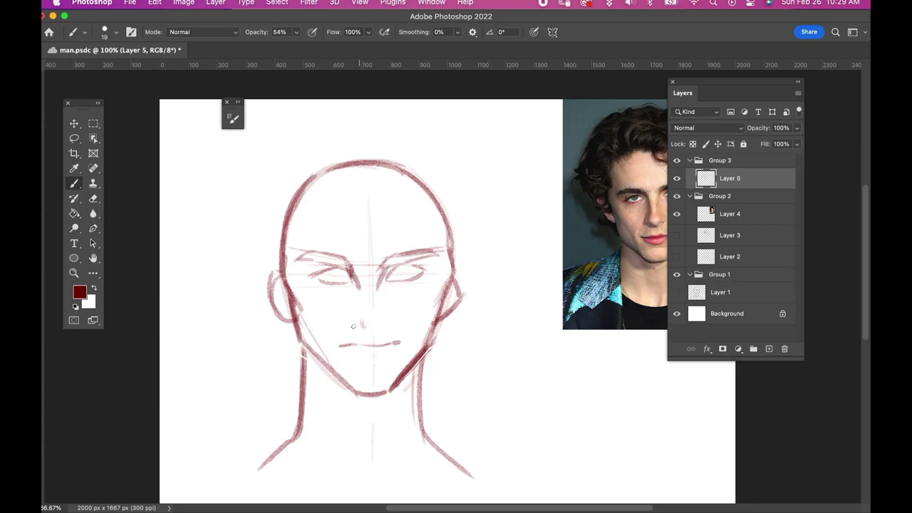
- Move Layer 5 into Group 2, add a new layer in Group 3 and choose dark blue as the foreground color
left_click_drag(731, 179, 727, 201)
left_click(720, 161)
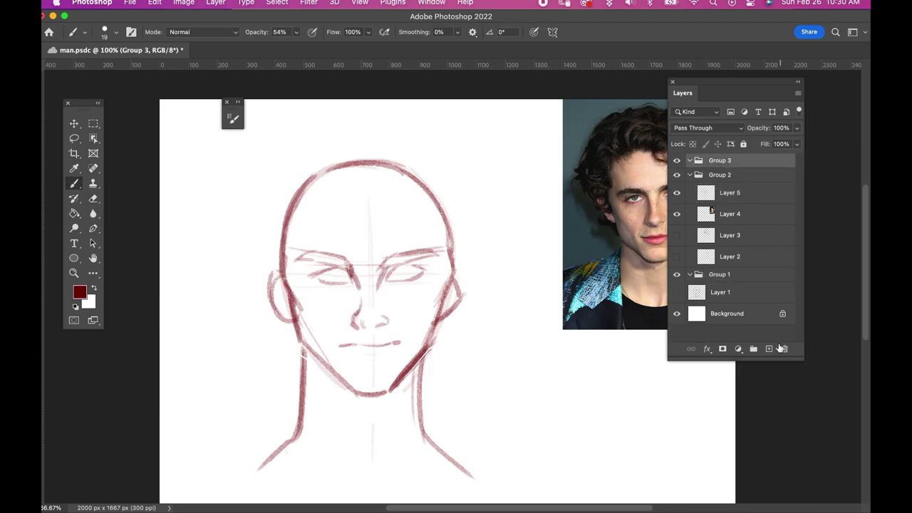
left_click(769, 349)
left_click(80, 292)
- Move the reference photo's Layer 4 into Group 3 and fade the red sketch by lowering Group 2's opacity
left_click(721, 196)
left_click_drag(797, 128, 772, 142)
key("super+minus")
left_click(720, 196)
left_click_drag(720, 235, 726, 189)
left_click(720, 218)
left_click_drag(797, 129, 754, 143)
- Set the brush opacity to 76% and trace the chin in blue on Layer 6
left_click(730, 178)
left_click(296, 32)
left_click_drag(295, 44, 307, 45)
left_click_drag(383, 354, 411, 356)
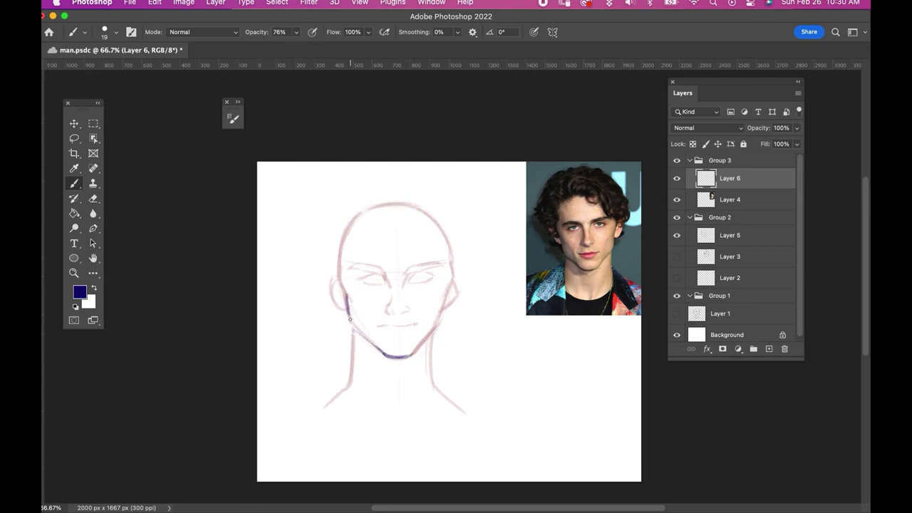
- Flip the canvas horizontally, adjust the sketch with Free Transform, and flip the canvas back
left_click(93, 124)
left_click(184, 3)
left_click(335, 160)
key("super+j")
key("super+plus")
key("super+e")
key("super+t")
key("Return")
key("super+minus")
left_click(184, 3)
left_click(335, 160)
- Trace the skull outline and right cheek edge in blue, and add a layer for more line work
key("b")
left_click_drag(449, 280, 440, 301)
left_click_drag(348, 225, 347, 292)
mouse_move(349, 224)
left_mouse_down()
mouse_move(423, 209)
mouse_move(449, 280)
left_mouse_up()
key("super+e")
key("super+z")
left_click(769, 349)
- Draw the horizontal eye line, both sides of the neck and the two shoulder lines in blue
mouse_move(345, 287)
left_mouse_down()
mouse_move(483, 287)
mouse_move(401, 274)
left_mouse_up()
left_click_drag(355, 330, 352, 388)
left_click_drag(430, 336, 432, 384)
left_click_drag(354, 375, 315, 417)
left_click_drag(433, 383, 463, 408)
- Trace the cheek edges and strengthen both jaw lines down to the chin, undoing stray strokes
left_click_drag(447, 289, 441, 322)
left_click_drag(339, 254, 351, 317)
key("super+e")
key("super+z")
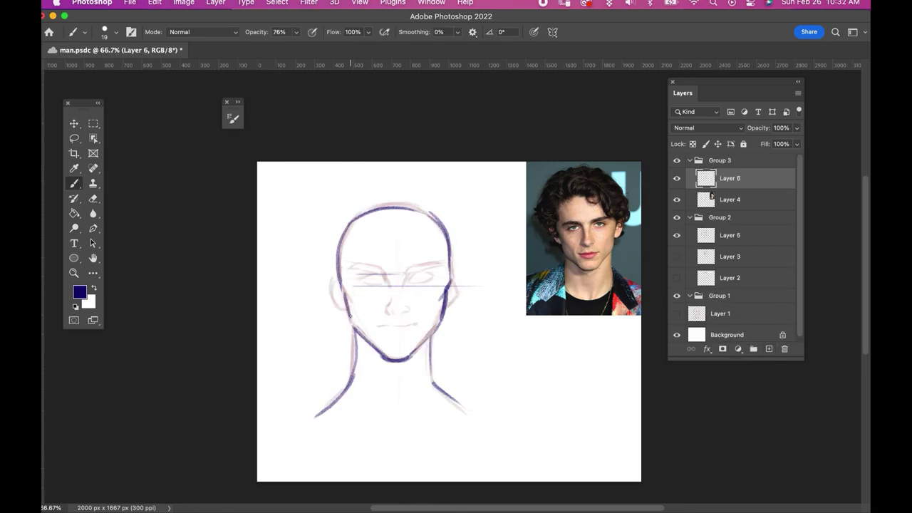
key("super+z")
left_click_drag(439, 325, 413, 353)
left_click_drag(349, 324, 378, 354)
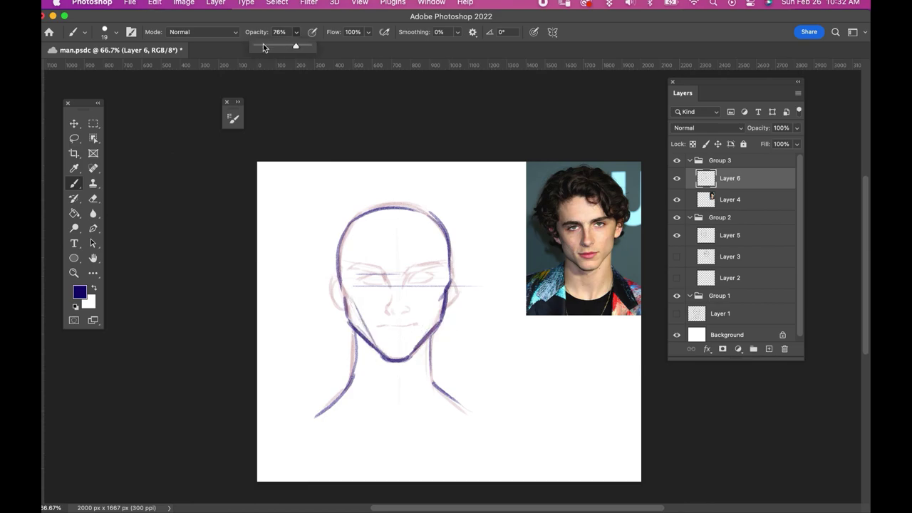
- Set the brush opacity to 100% and draw the left ear and both eyes, undoing unwanted strokes
key("0")
left_click_drag(336, 274, 345, 312)
key("super+z")
key("super+z")
key("super+z")
key("super+z")
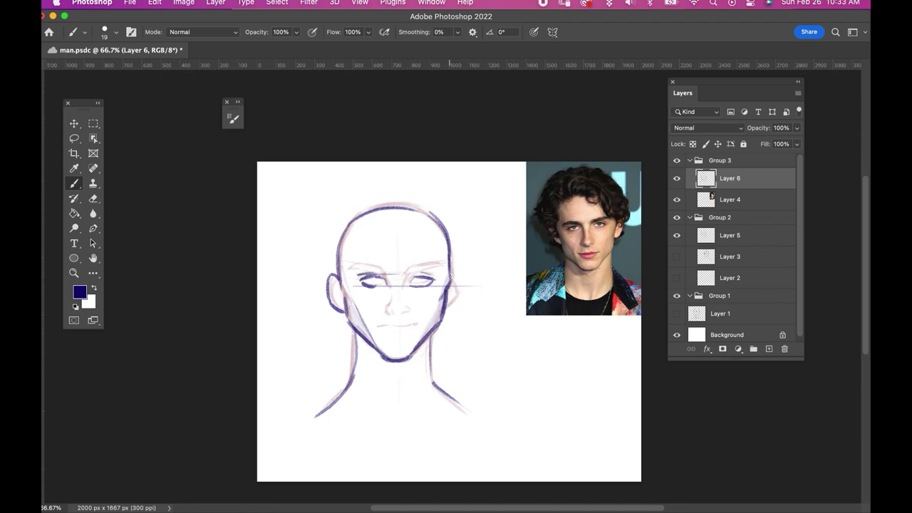
- Erase the head outline beside the right eye and redraw that edge with the brush
key("super+z")
key("e")
left_click(240, 33)
left_click_drag(450, 258, 449, 292)
key("b")
left_click_drag(449, 255, 448, 298)
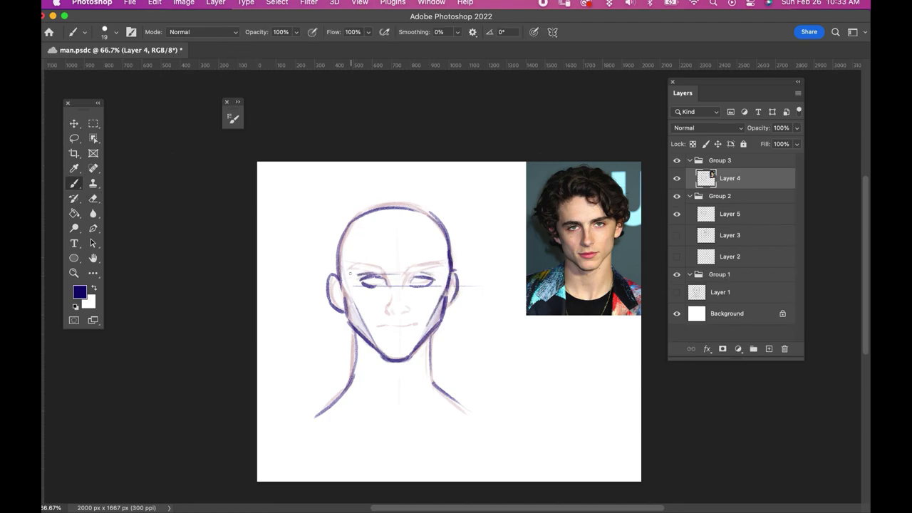
- Draw the eyebrows, smiling mouth and nose on a new layer and merge it into Layer 4
key("super+shift+alt+n")
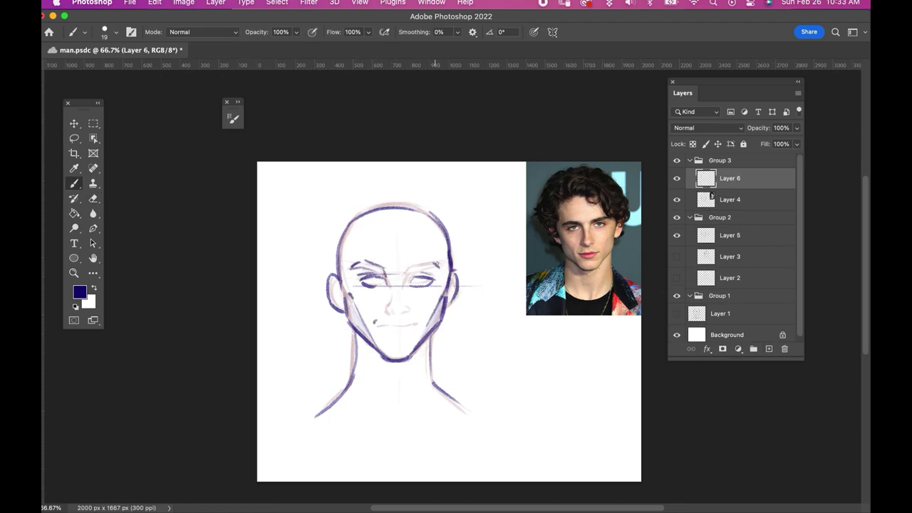
left_click_drag(374, 322, 388, 325)
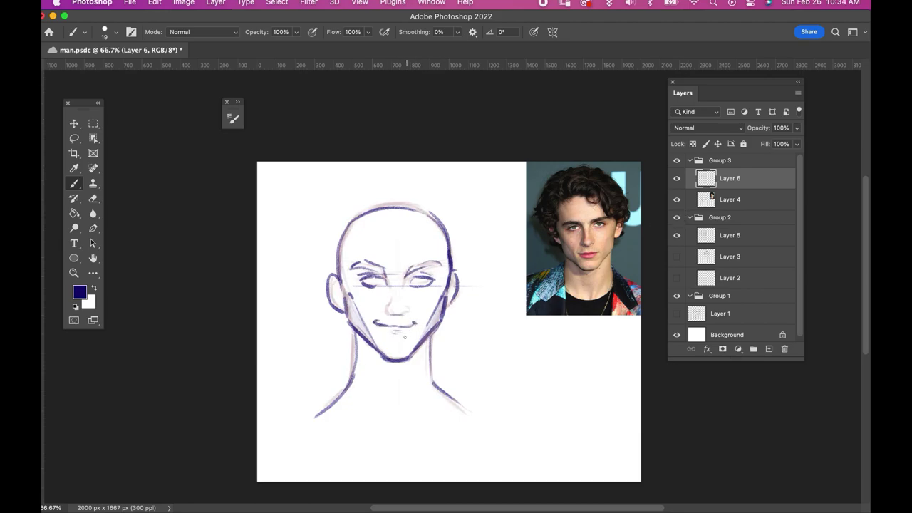
key("super+1")
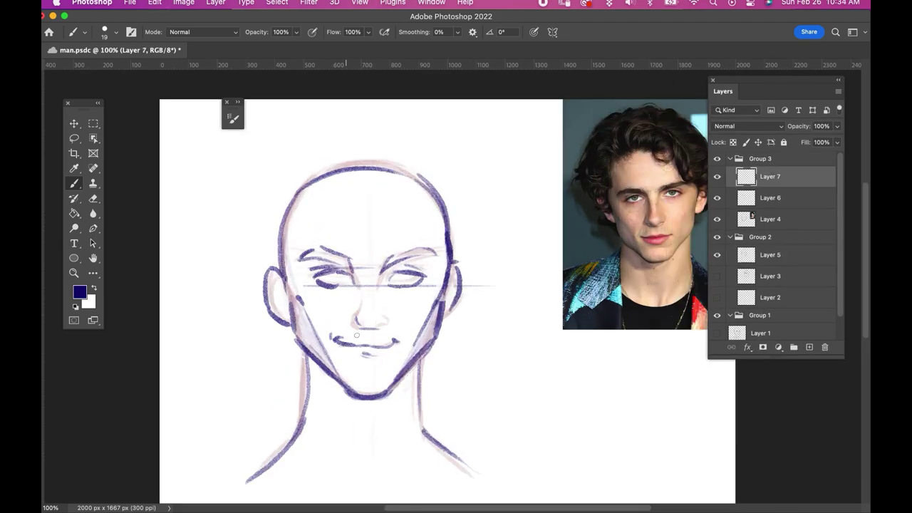
key("super+e")
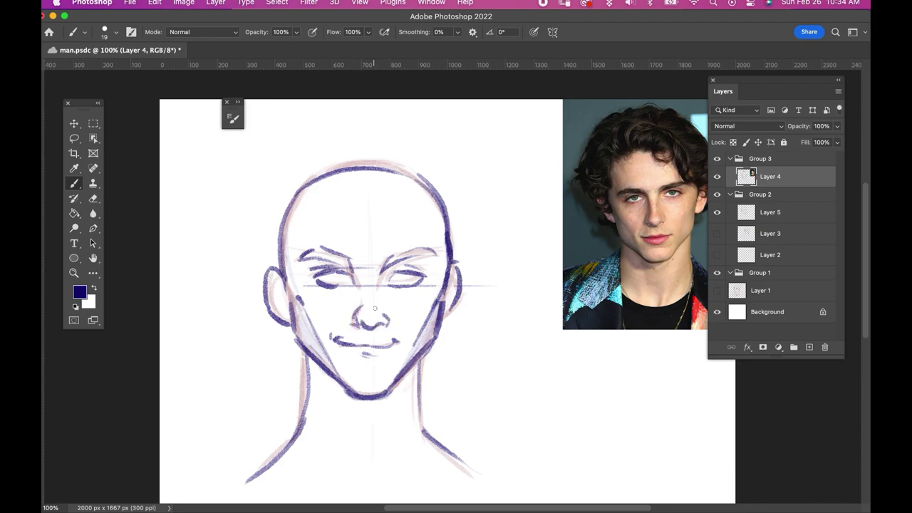
left_click_drag(360, 305, 363, 313)
- Flip the canvas horizontally and hide Group 2 with the red underdrawing
left_click(184, 3)
mouse_move(214, 109)
left_click(356, 158)
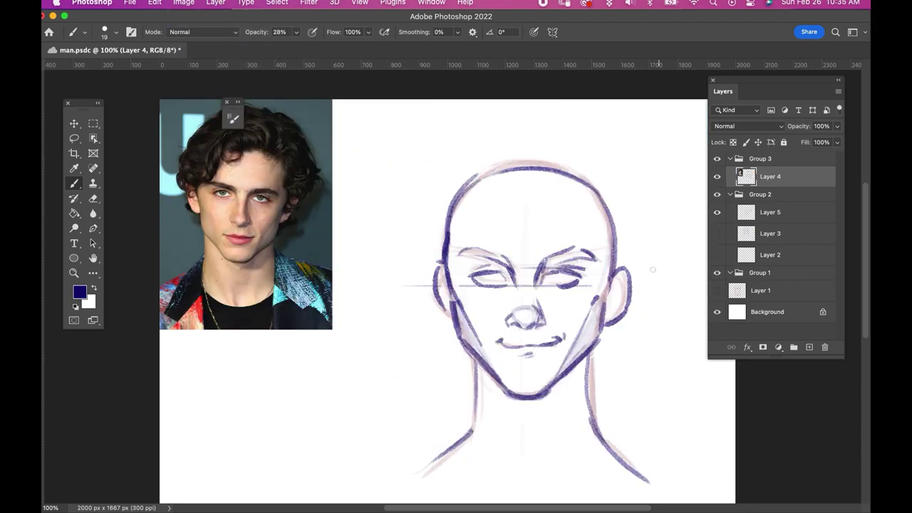
left_click(74, 139)
left_click(717, 196)
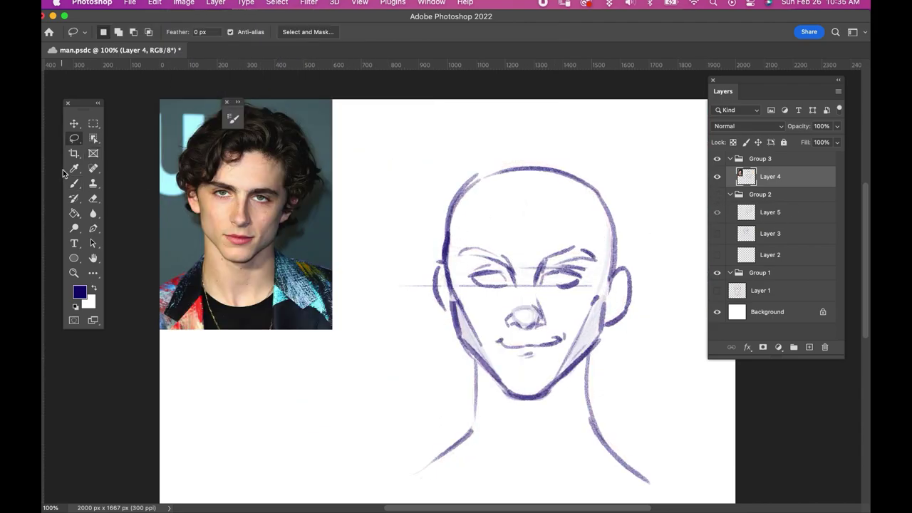
- Clean up the left cheek edge, darken the left neck and shoulder line on a new layer, and merge it into Layer 4
key("e")
key("b")
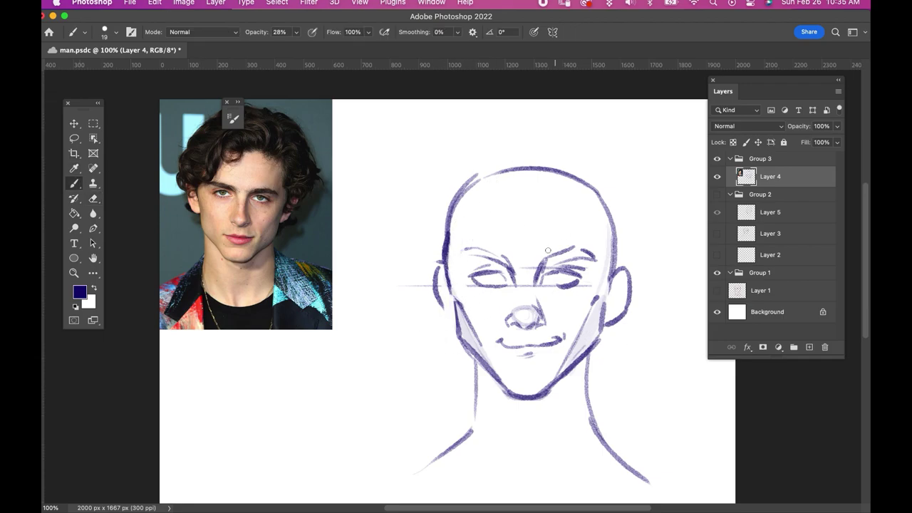
key("super+minus")
key("super+shift+alt+n")
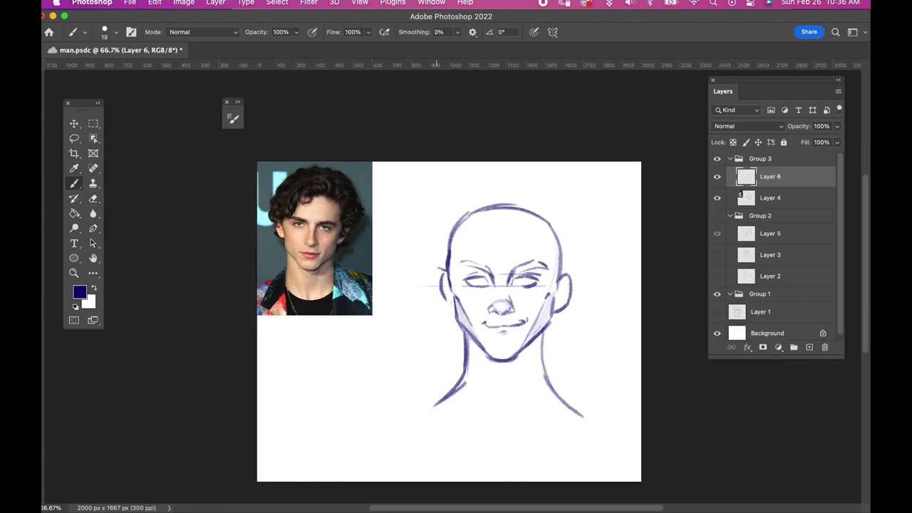
key("super+e")
- Lasso the facial features, adjust them slightly with Free Transform and deselect them
key("super+plus")
left_click(76, 139)
left_click_drag(546, 242, 542, 240)
key("super+t")
left_click_drag(531, 361, 530, 367)
key("Return")
key("super+d")
left_click(79, 187)
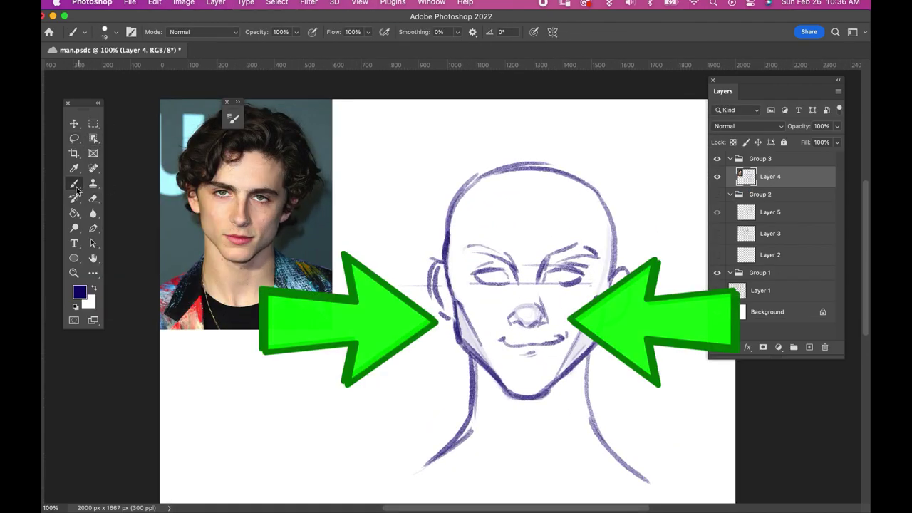
- Thicken both eyebrows, fade the skull's left outline with the eraser and add a layer above Layer 4
key("super+minus")
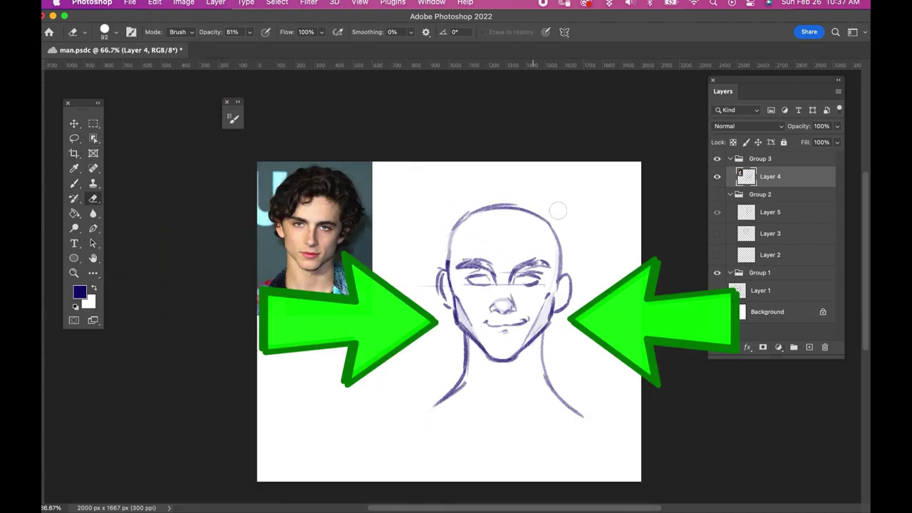
left_click(809, 348)
key("super+z")
key("super+z")
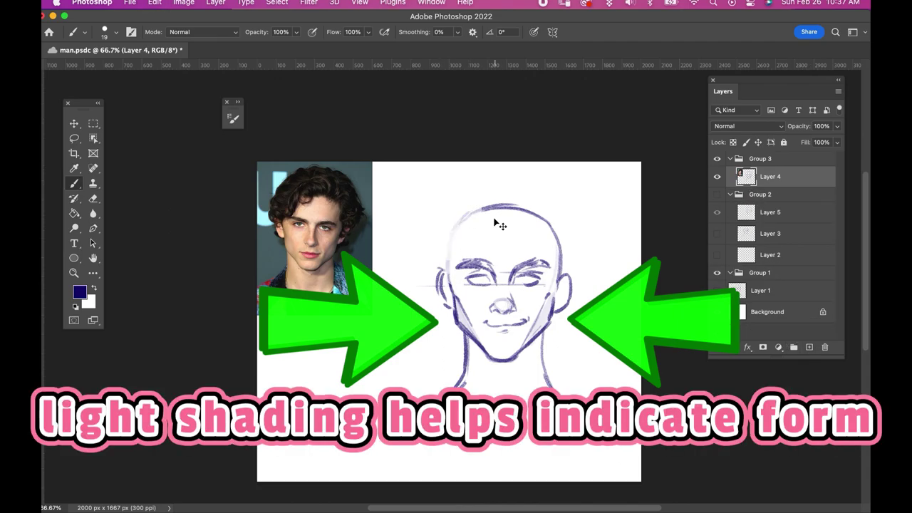
key("super+shift+z")
key("super+shift+z")
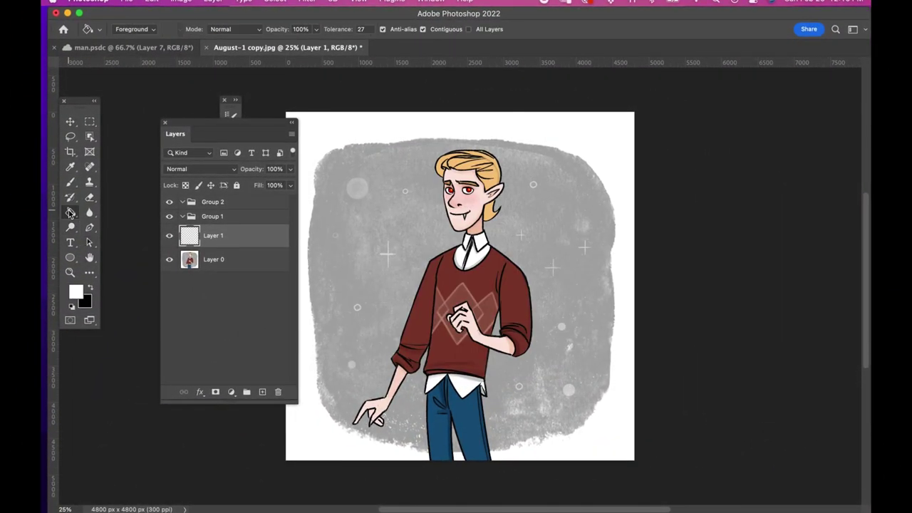
- Fill Layer 1 of the vampire illustration document with white and add a new layer in Group 2
left_click(200, 169)
left_click(214, 207)
left_click(211, 202)
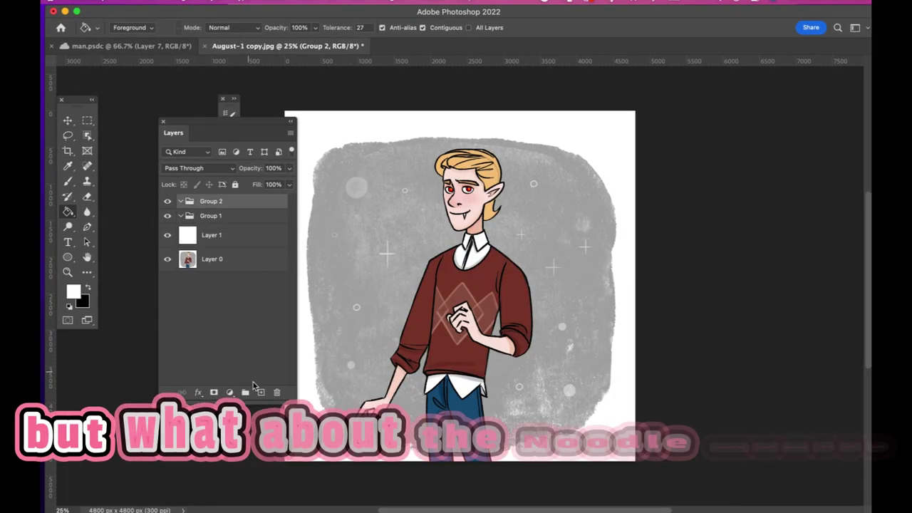
left_click(262, 393)
- Move the vampire illustration's Layer 0 into Group 2 and create Group 3 with a new layer above it
key("super+plus")
key("super+plus")
scroll(568, 198, "up", 4)
key("super+plus")
scroll(854, 181, "up", 2)
left_click_drag(200, 290, 207, 215)
left_click(208, 201)
left_click(243, 393)
left_click(259, 393)
- Collapse Group 2 and lower its opacity to 38%
left_click(177, 239)
left_click(206, 238)
left_click(288, 167)
left_click_drag(287, 183, 253, 183)
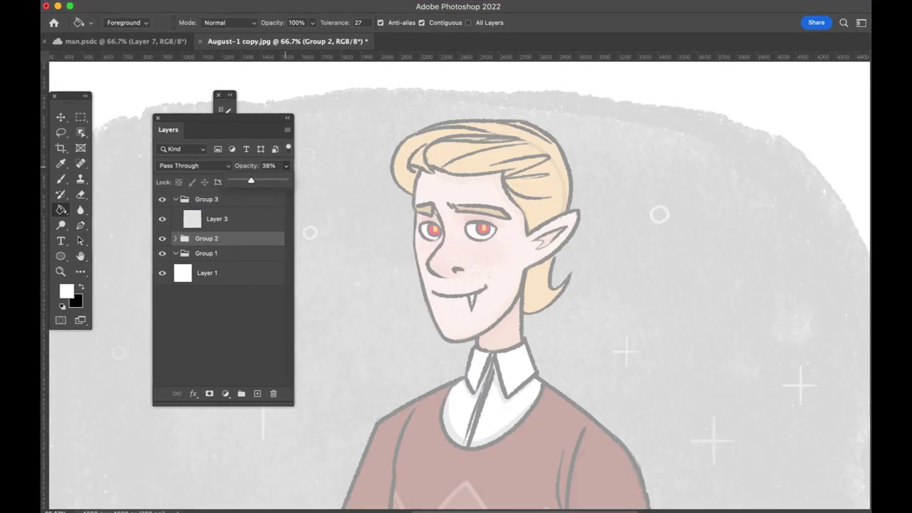
- Set the foreground color to a dark blue for sketching
scroll(456, 285, "right", 2)
left_click_drag(214, 122, 181, 122)
left_click(67, 291)
left_click(504, 231)
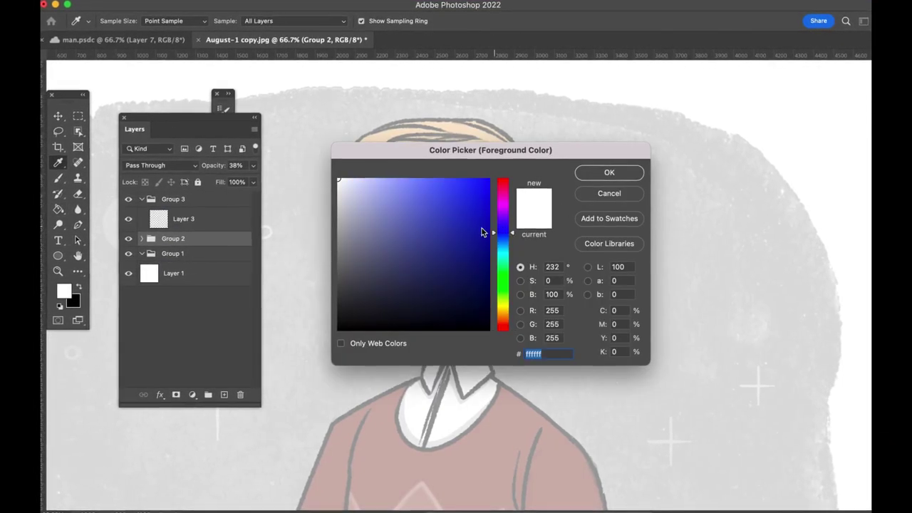
left_click(488, 233)
left_click(610, 173)
- Select Layer 3 and trace the vampire's skull, jaw, ear and facial features in blue with a 19 px hard round brush
left_click(184, 219)
left_click(59, 178)
left_click(121, 21)
left_click(135, 20)
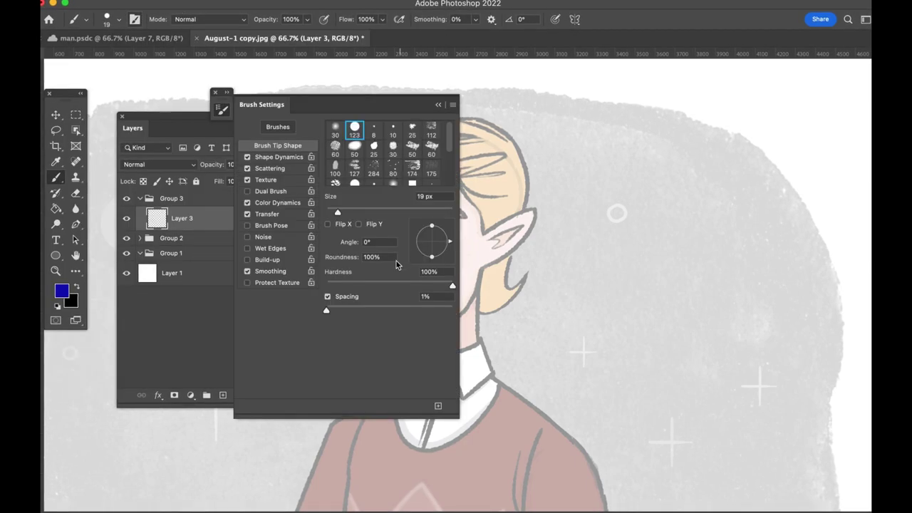
left_click(453, 108)
left_click_drag(413, 140, 489, 140)
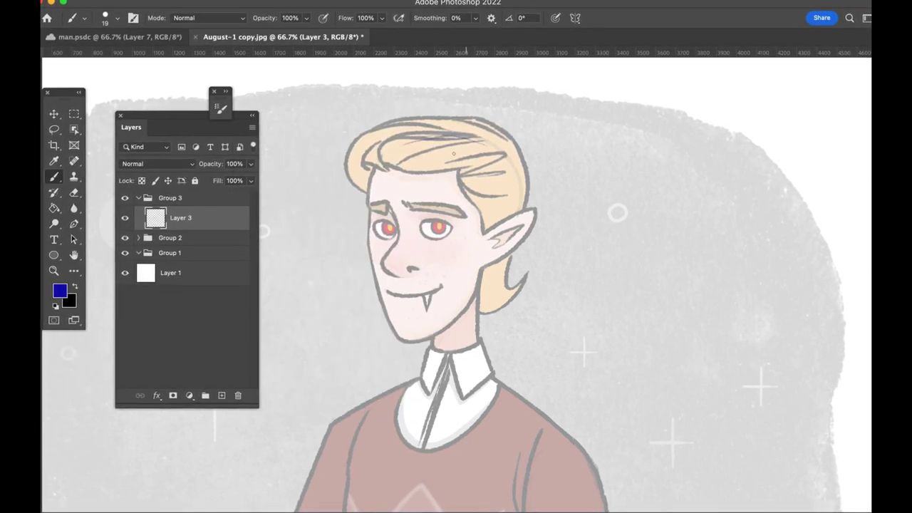
key("super+equal")
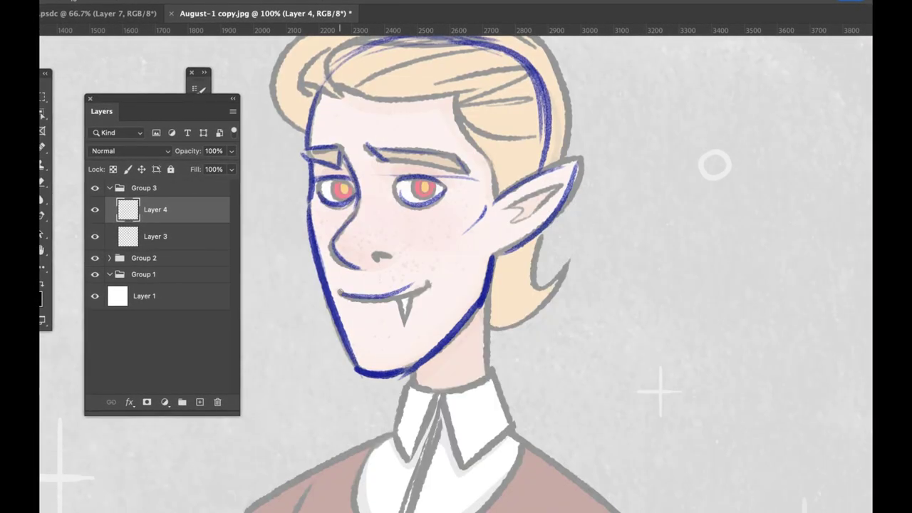
- Add the lower edge of the eyebrow nearer the ear, merge Layer 4 into Layer 3 and leave Group 2 hidden
left_click(93, 258)
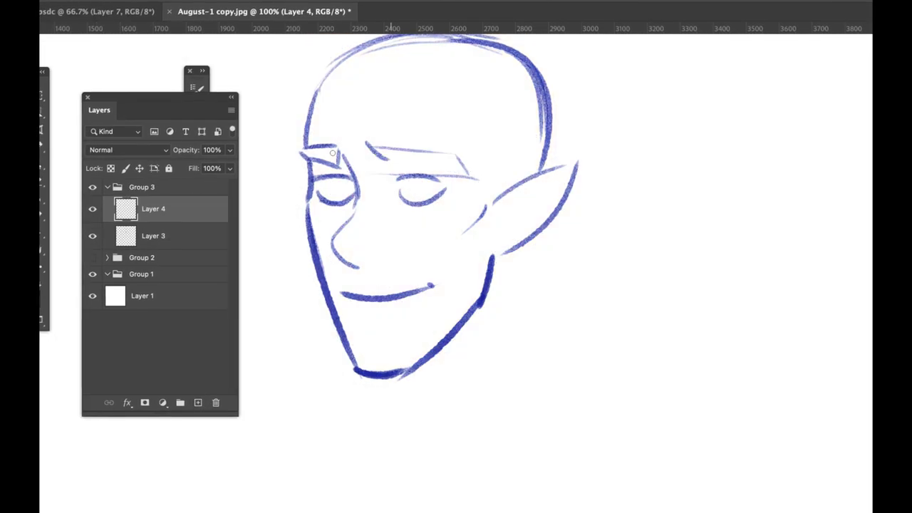
left_click_drag(388, 166, 478, 181)
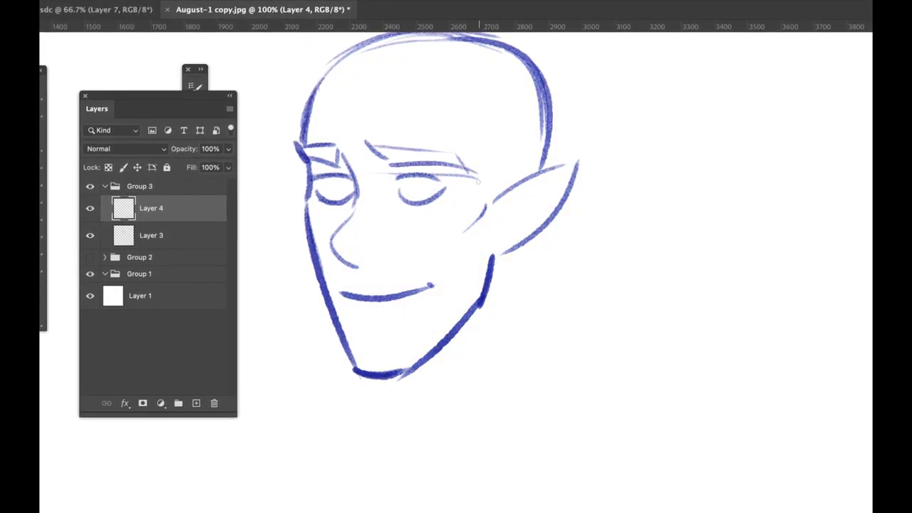
left_click(89, 257)
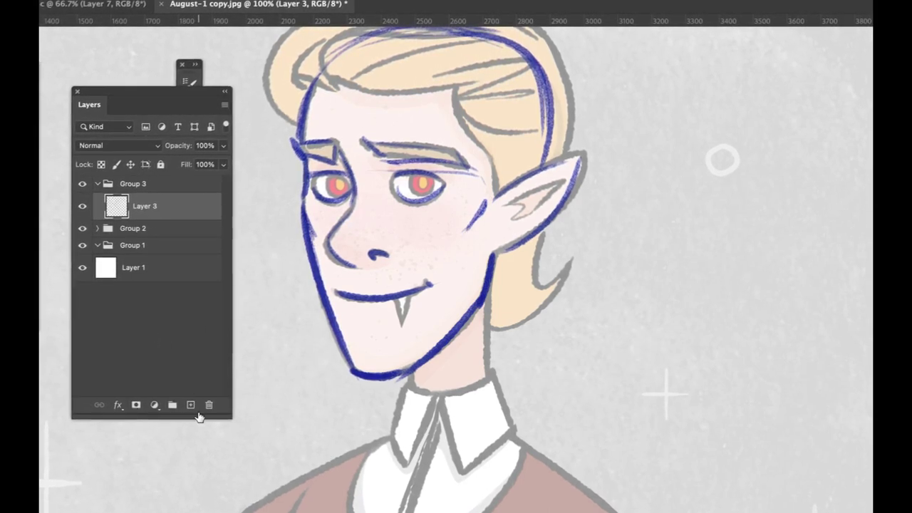
left_click(82, 257)
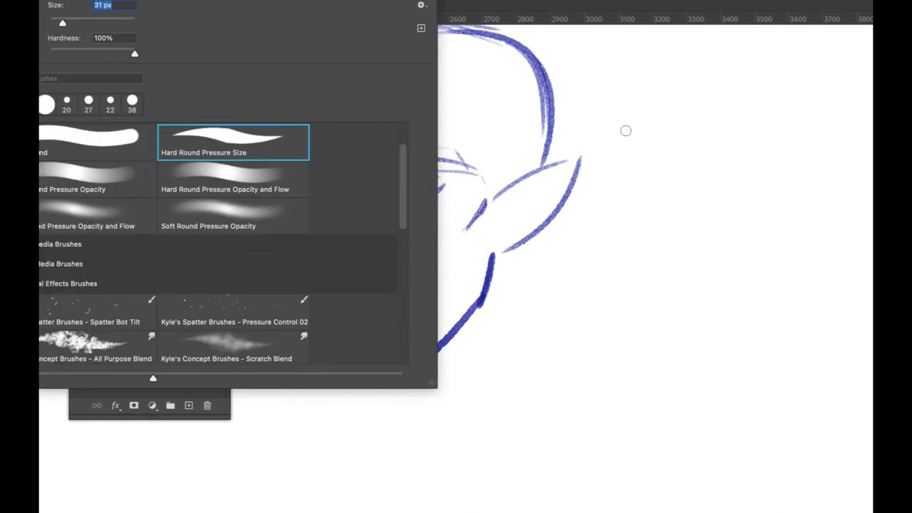
key("ctrl+e")
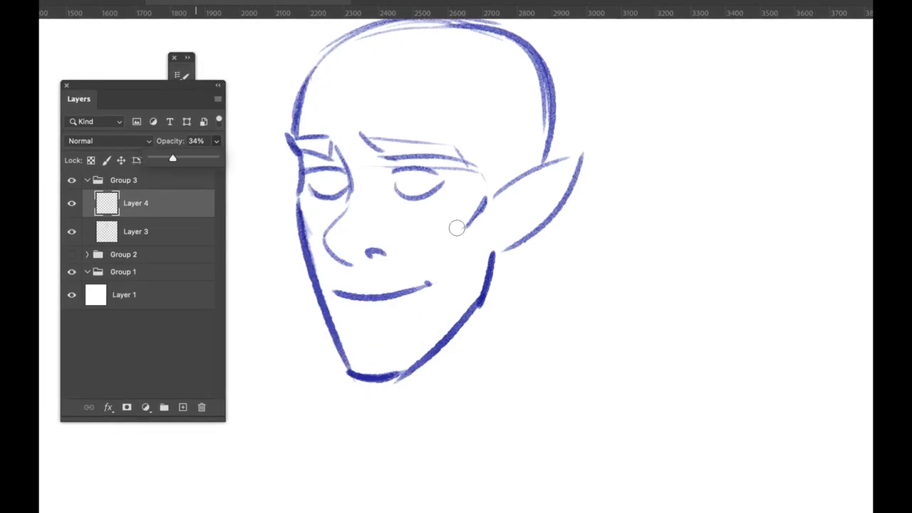
- Shade both sides of the face and below the lip on Layer 4 at 34% opacity, trimming the shading beneath the jaw
key("super+z")
mouse_move(488, 205)
left_mouse_down()
mouse_move(409, 383)
mouse_move(506, 192)
left_mouse_up()
mouse_move(296, 195)
left_mouse_down()
mouse_move(315, 223)
mouse_move(300, 203)
mouse_move(301, 246)
mouse_move(350, 389)
mouse_move(387, 318)
left_mouse_up()
key("super+z")
key("super+z")
left_click(7, 170)
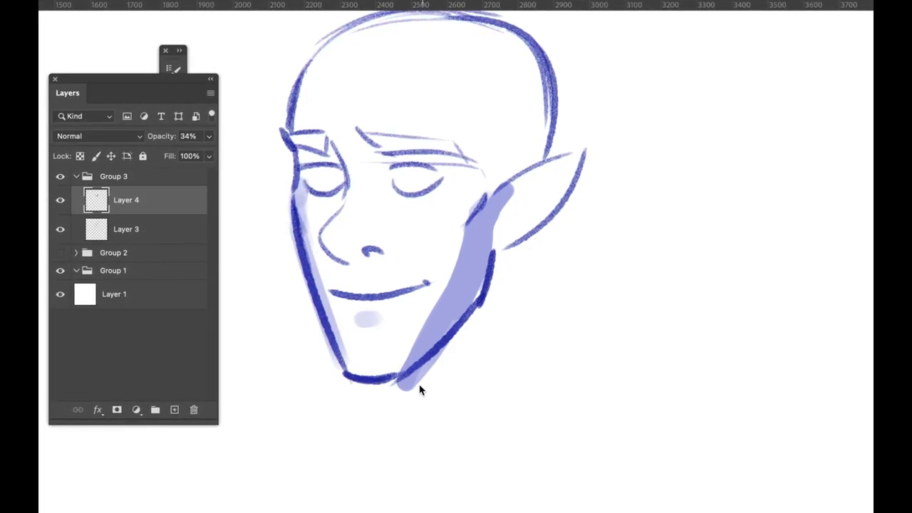
mouse_move(412, 391)
left_mouse_down()
mouse_move(448, 355)
mouse_move(429, 365)
left_mouse_up()
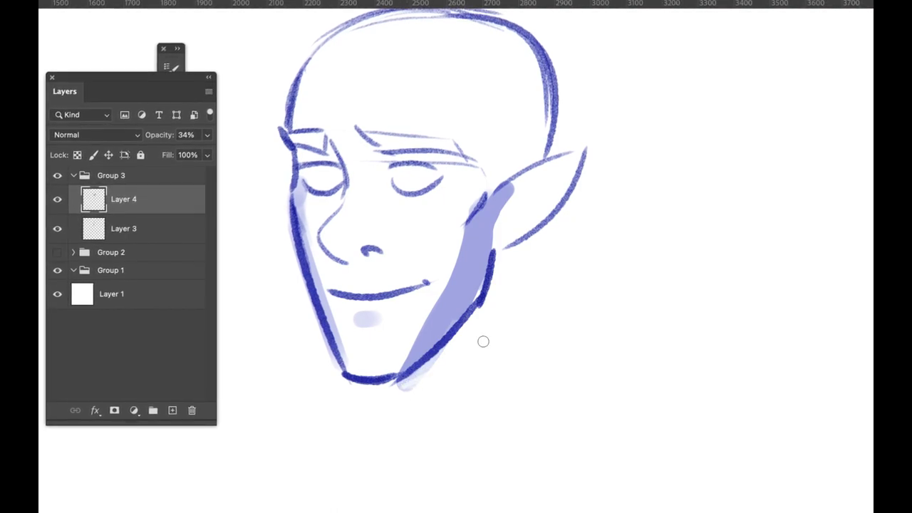
- Lower the opacity of the shading on Layer 4 to 22%
scroll(867, 187, "up", 3)
left_click(207, 135)
left_click_drag(161, 152, 153, 152)
left_click(38, 1)
left_click(171, 223)
left_click(644, 128)
- Erase the shading that spills outside the jawline and onto the base of the pointed ear
left_click_drag(438, 341, 402, 419)
key("ctrl+z")
left_click_drag(446, 325, 405, 416)
left_click_drag(507, 234, 500, 261)
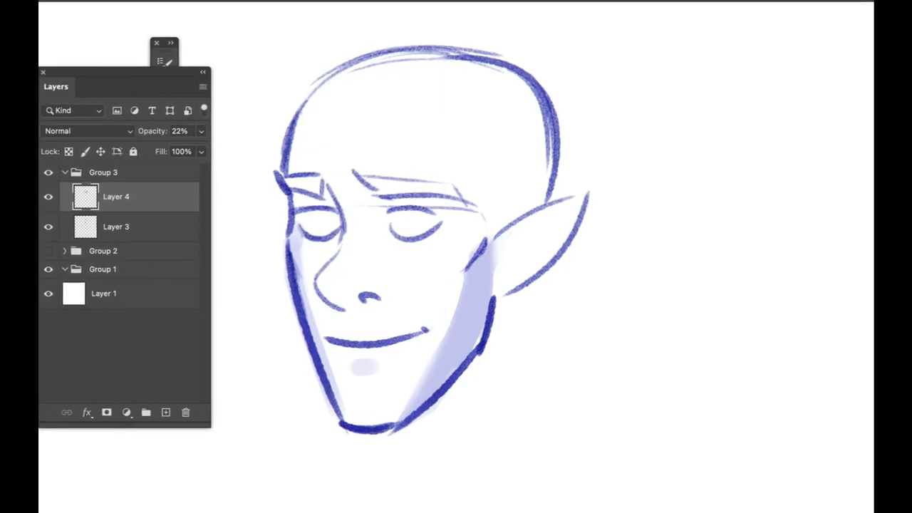
- Extend the Layer 4 shading from the cheek up over the temple to the outer end of the eyebrow
left_click(38, 1)
left_click(75, 263)
left_click(487, 226)
mouse_move(487, 226)
left_mouse_down()
mouse_move(477, 200)
mouse_move(501, 232)
mouse_move(469, 203)
mouse_move(491, 243)
mouse_move(492, 232)
mouse_move(436, 191)
mouse_move(489, 223)
mouse_move(470, 270)
mouse_move(432, 198)
left_mouse_up()
key("super+minus")
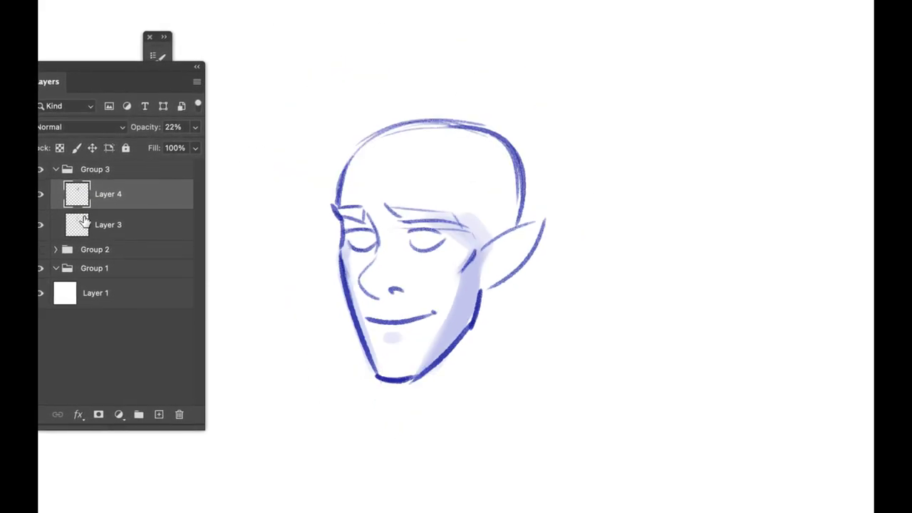
left_click(39, 1)
scroll(228, 148, "down", 15)
left_click(78, 288)
key("Return")
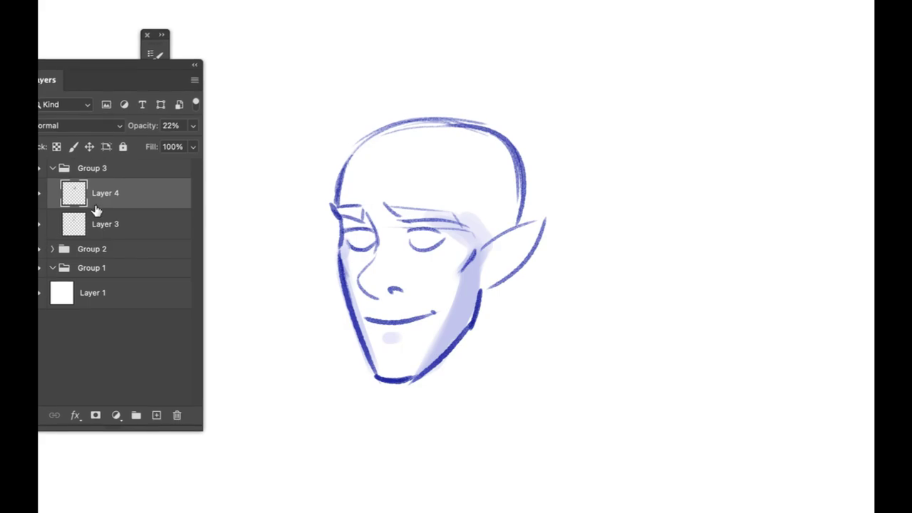
- Add a new layer above Layer 4 and draw the neck, curved neckline and both shoulders down to the upper arms
left_click(39, 249)
left_click(155, 415)
mouse_move(417, 380)
left_mouse_down()
mouse_move(352, 448)
mouse_move(274, 493)
mouse_move(268, 511)
left_mouse_up()
key("super+minus")
mouse_move(472, 291)
left_mouse_down()
mouse_move(485, 380)
mouse_move(532, 417)
left_mouse_up()
left_click_drag(590, 462, 603, 502)
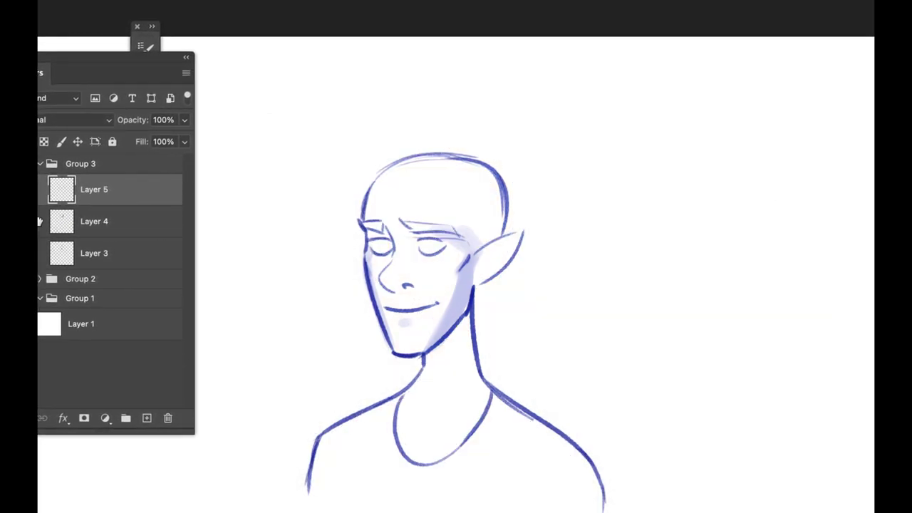
- Lower Layer 4's opacity to 13% and add a new layer above Layer 5
left_click(63, 232)
left_click(184, 119)
left_click_drag(126, 139, 119, 140)
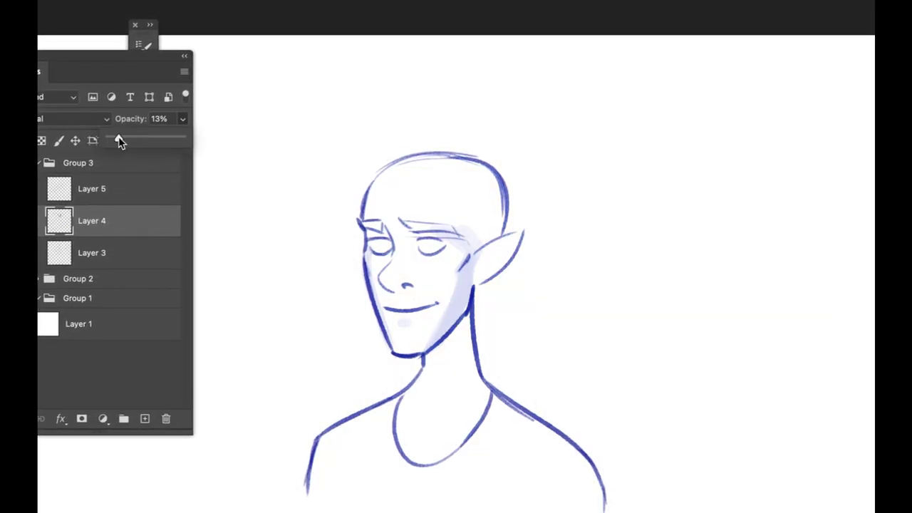
left_click(132, 194)
left_click(145, 419)
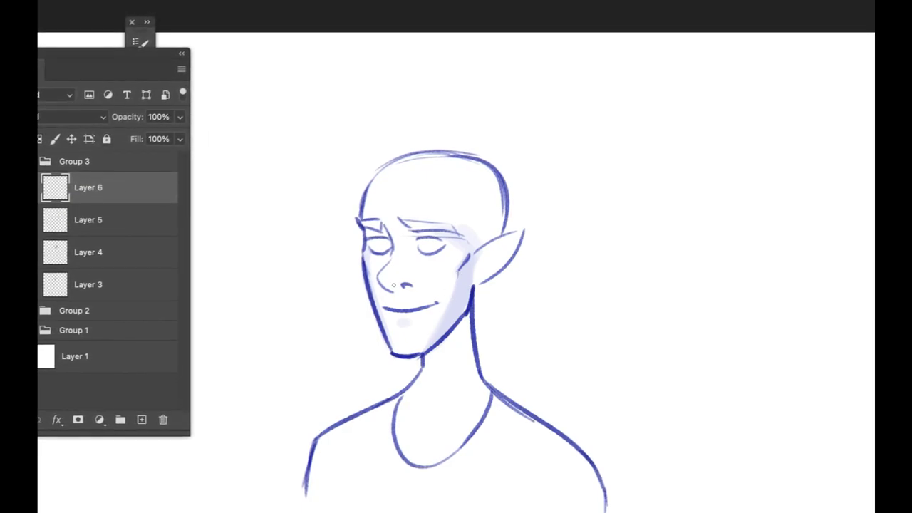